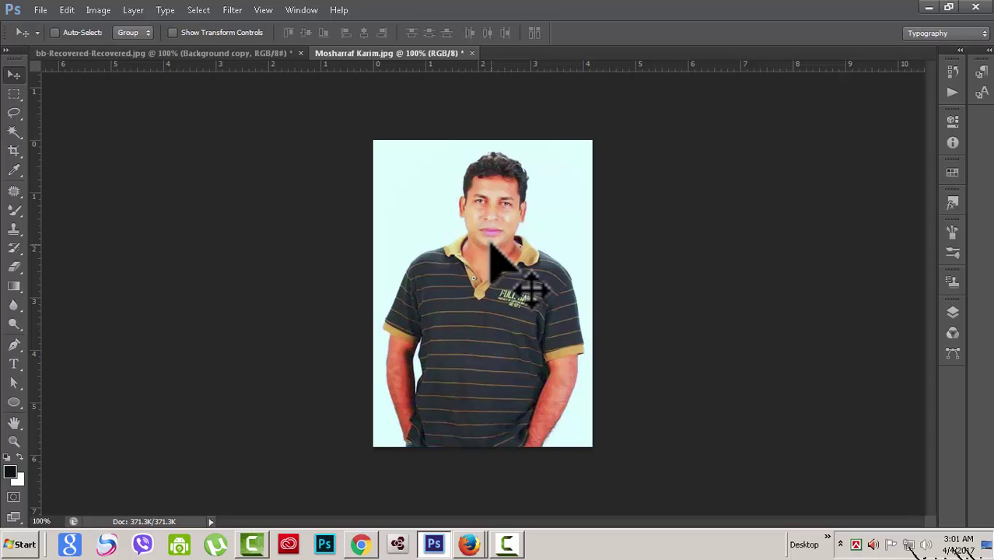
# Show the Actions panel and create a new action set named MY PP SIZE PHOTO.
pyautogui.click(302, 10)
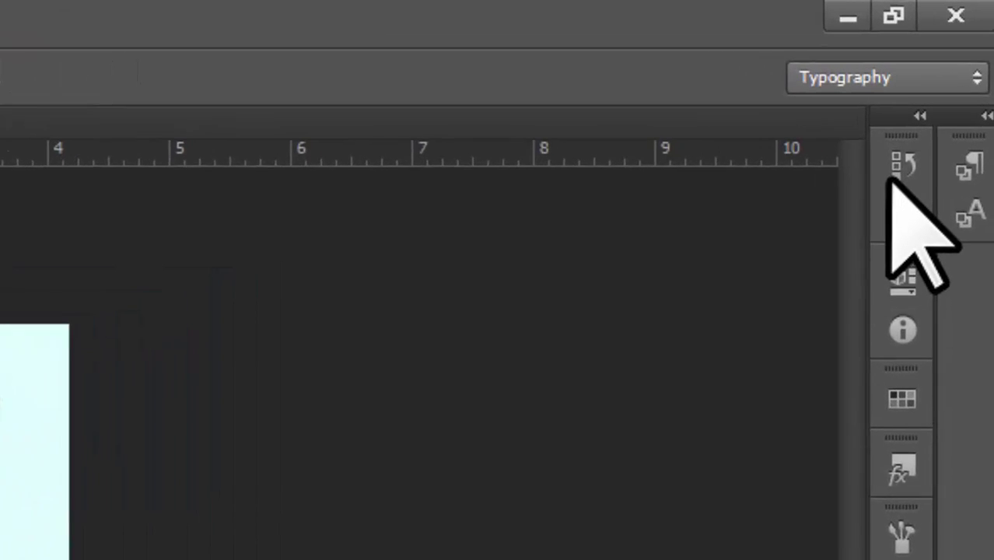
pyautogui.click(896, 213)
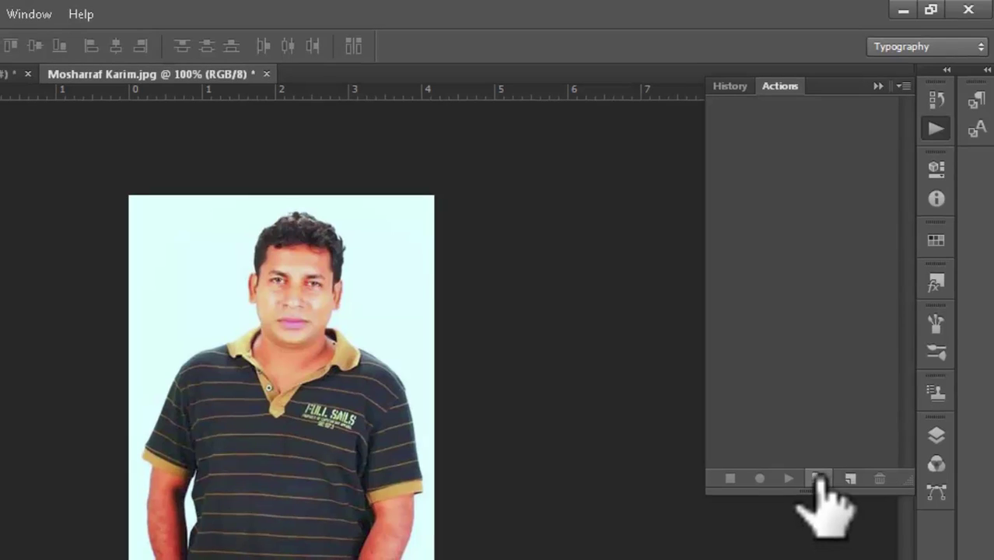
pyautogui.click(818, 477)
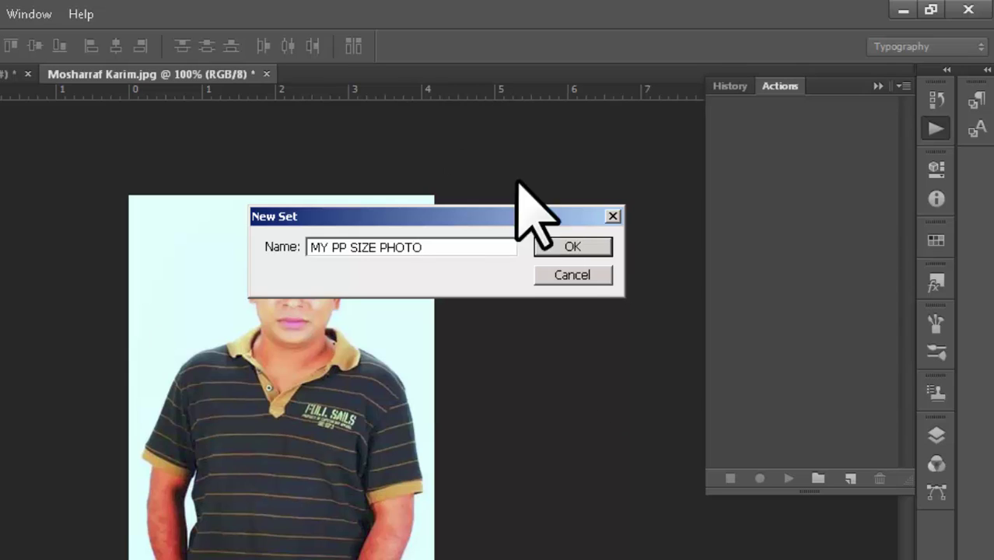
pyautogui.click(579, 248)
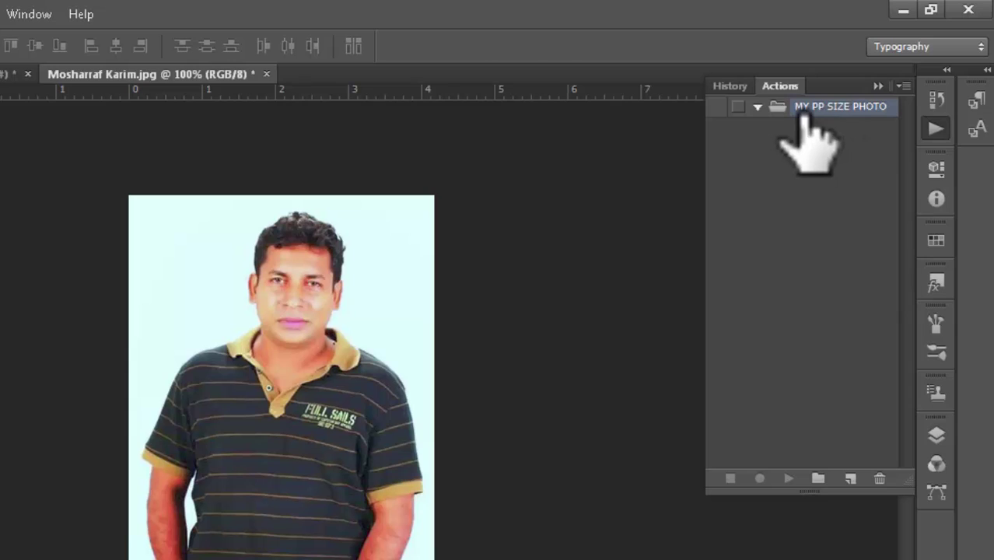
pyautogui.click(850, 480)
pyautogui.moveTo(494, 214); pyautogui.dragTo(594, 156)
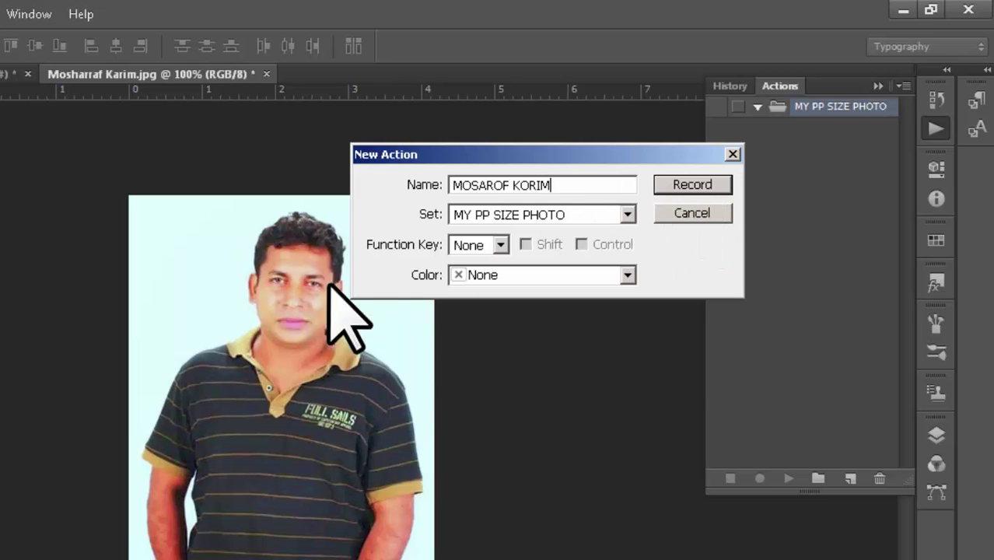
pyautogui.click(499, 245)
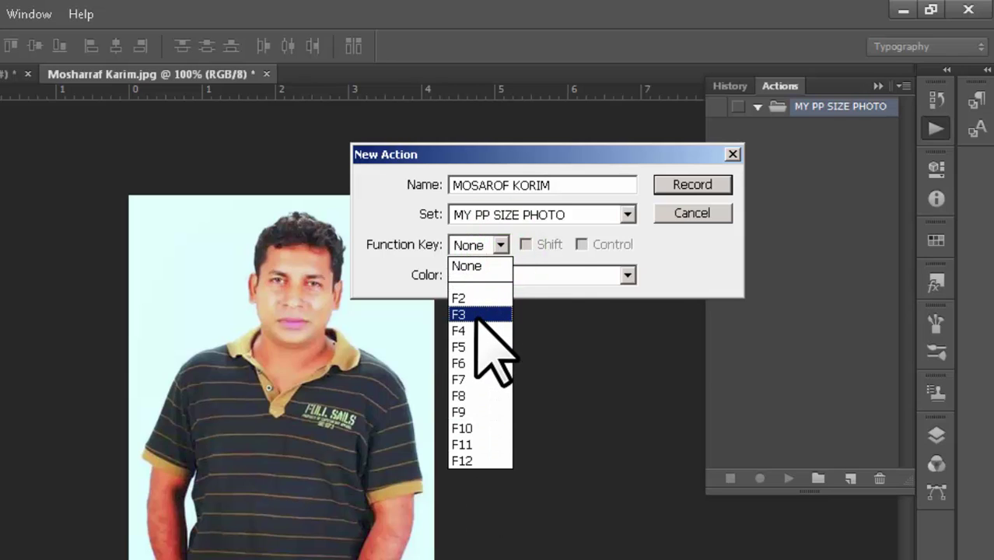
pyautogui.click(481, 315)
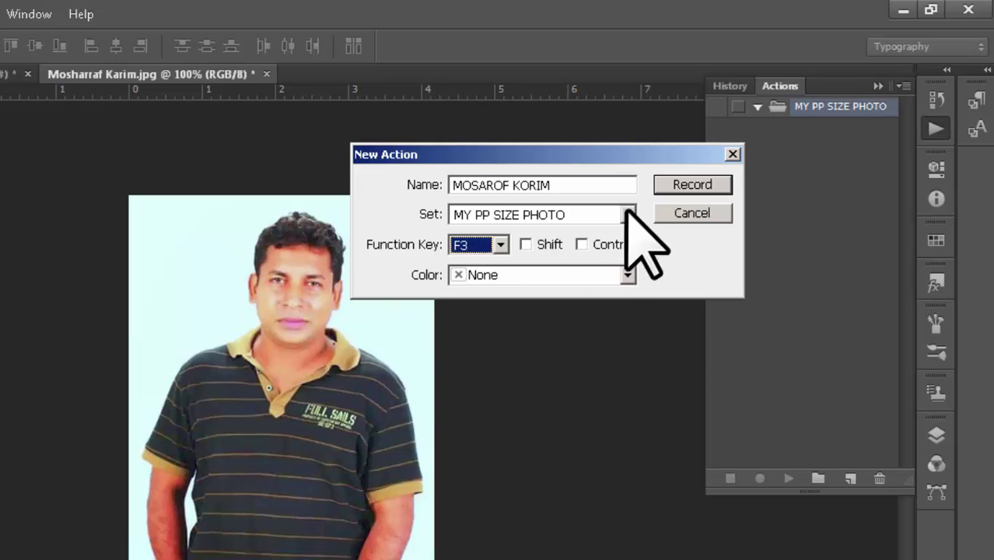
pyautogui.click(502, 246)
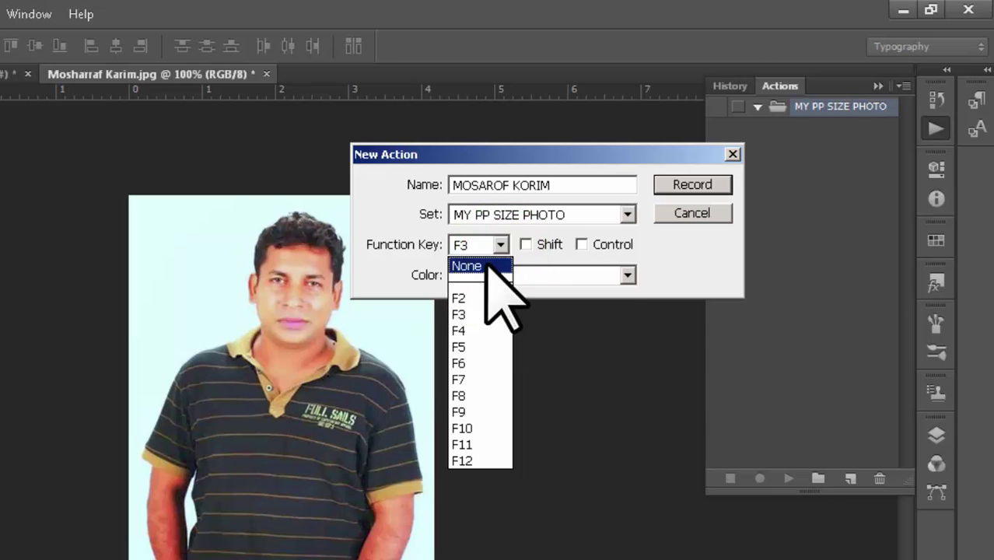
pyautogui.click(489, 261)
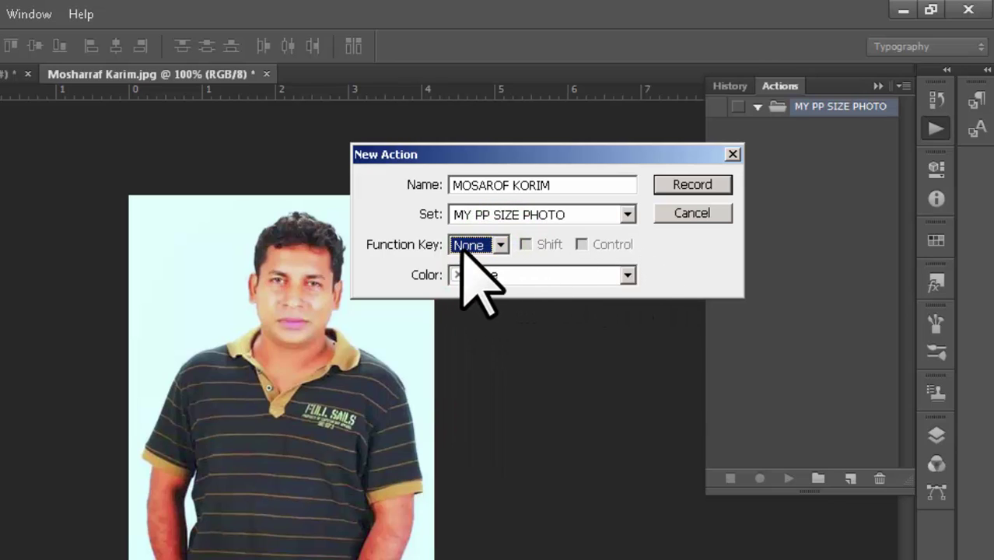
pyautogui.click(698, 186)
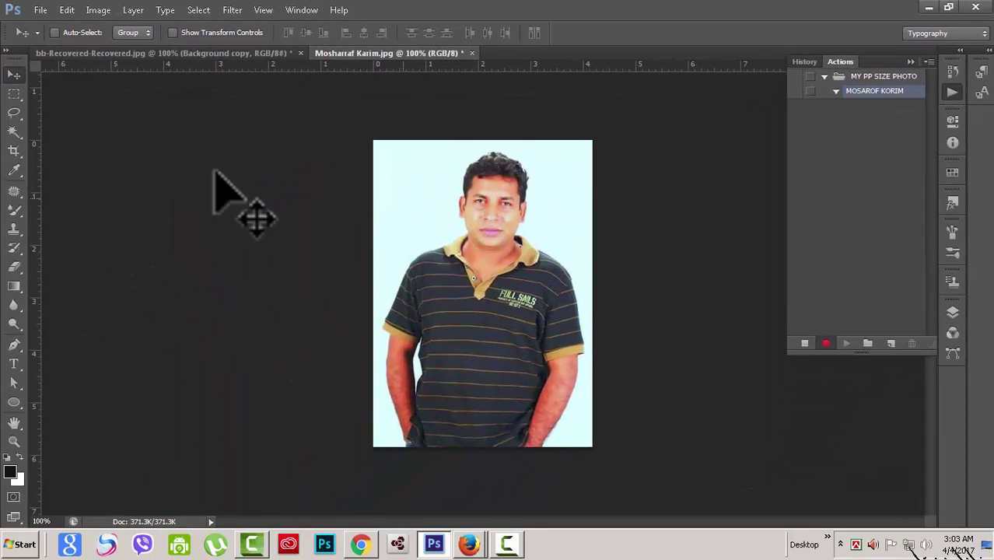
# Set up the Crop tool with a custom size of 2 x 2 inches at 300 pixels/inch.
pyautogui.click(14, 149)
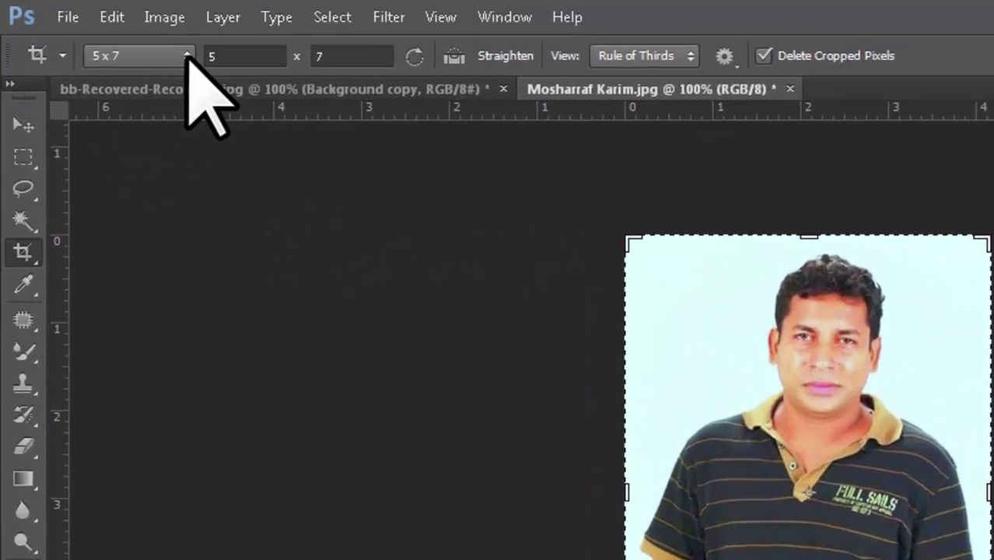
pyautogui.click(111, 33)
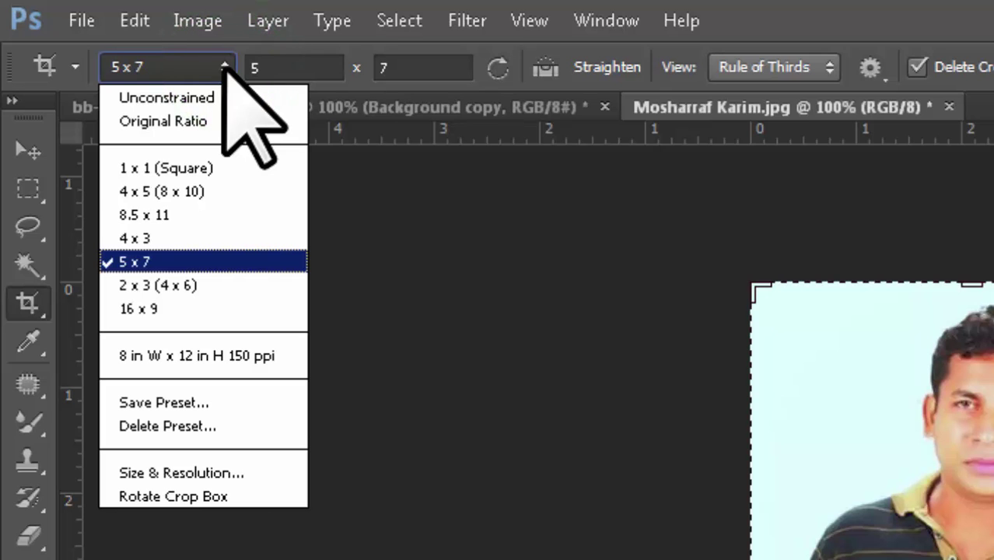
pyautogui.click(165, 471)
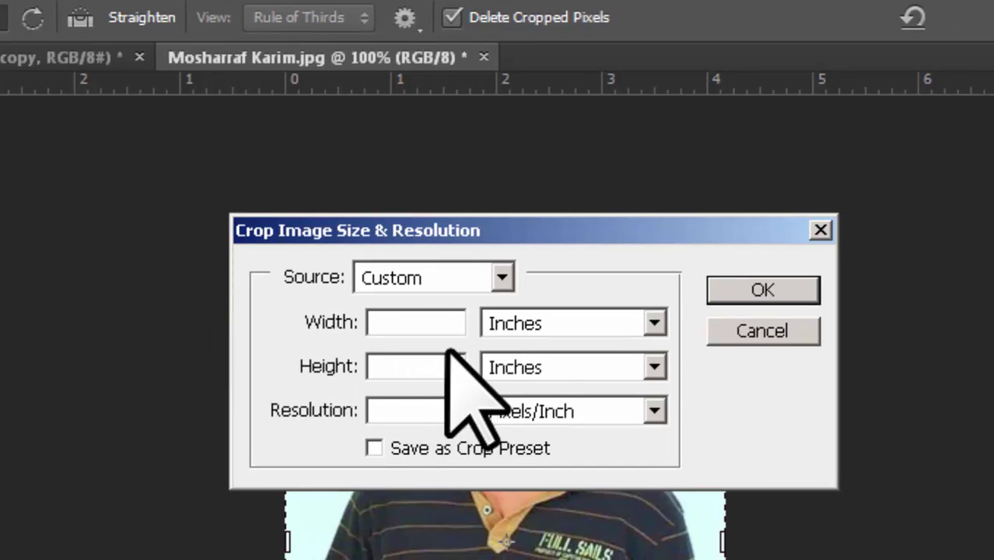
pyautogui.moveTo(622, 226); pyautogui.dragTo(993, 157)
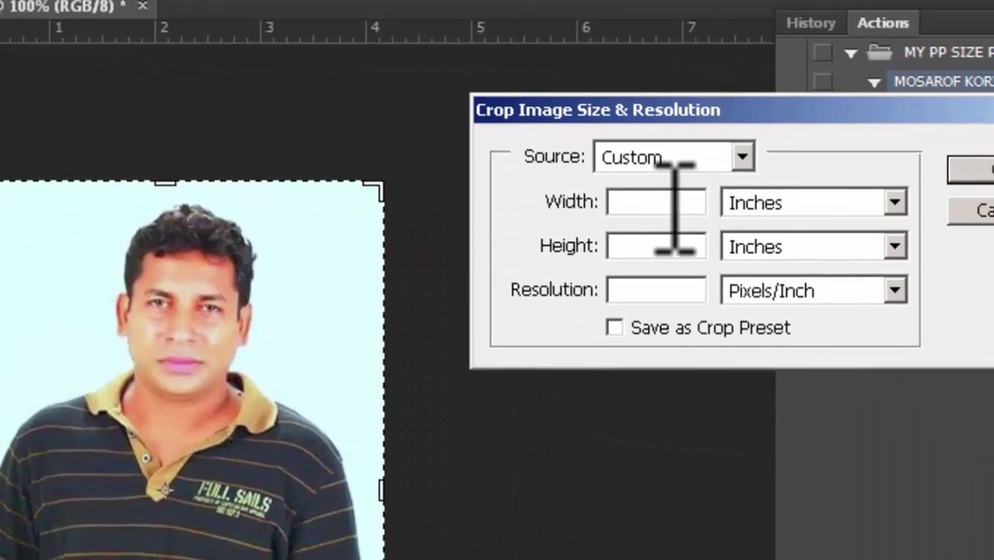
pyautogui.click(983, 255)
pyautogui.write('2')
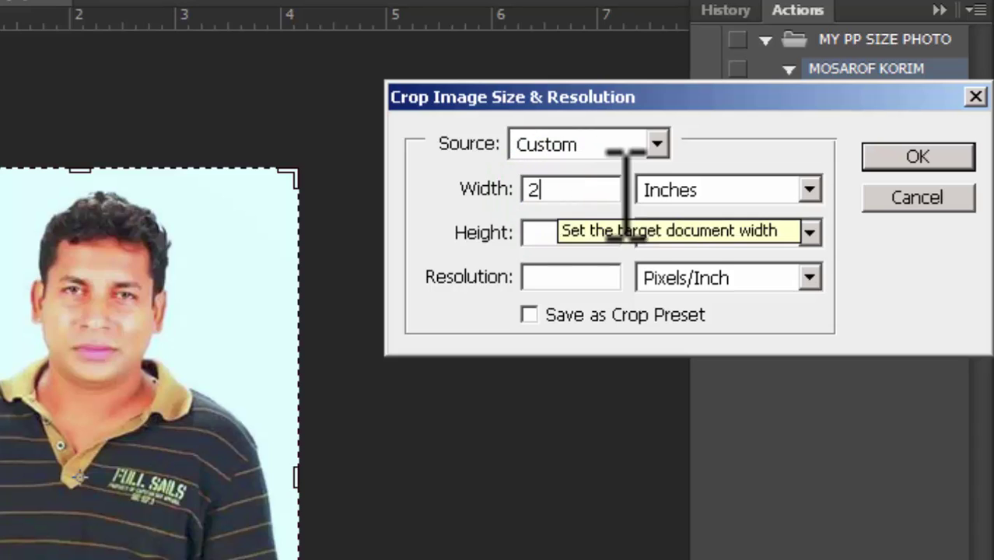
pyautogui.click(553, 238)
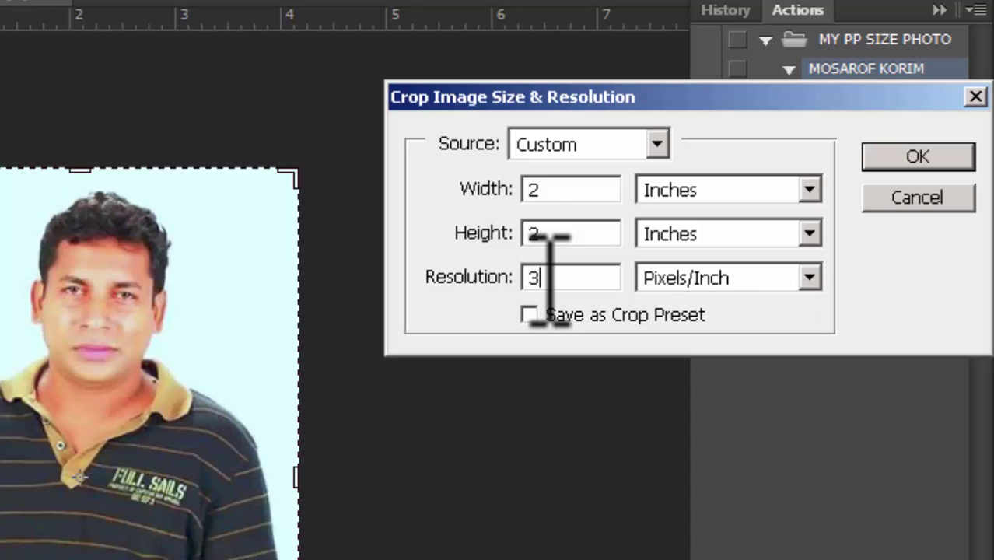
pyautogui.click(550, 278)
pyautogui.write('300')
pyautogui.click(906, 158)
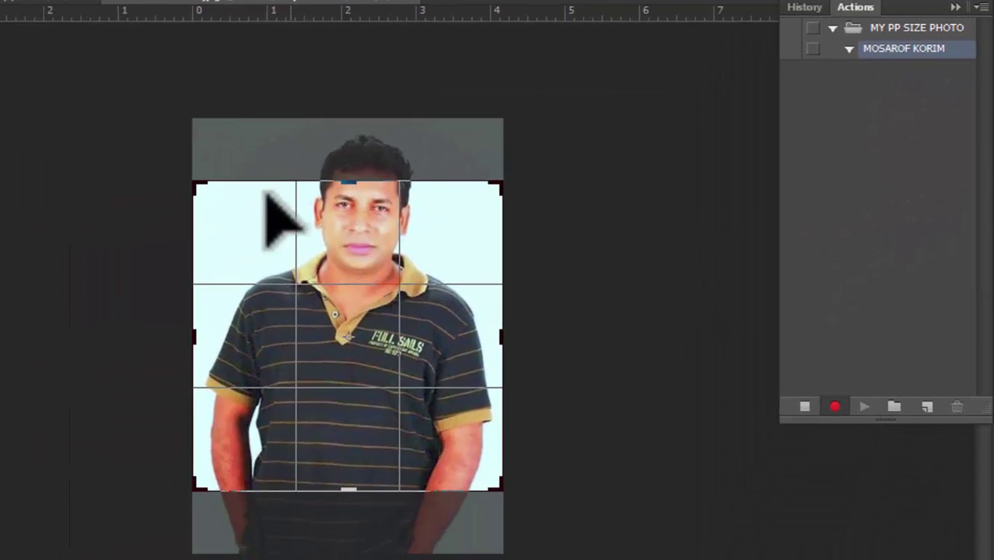
# Shrink and position the crop frame around the man's head and shoulders from the photo's upper edge, and apply the crop.
pyautogui.moveTo(355, 378); pyautogui.dragTo(352, 419)
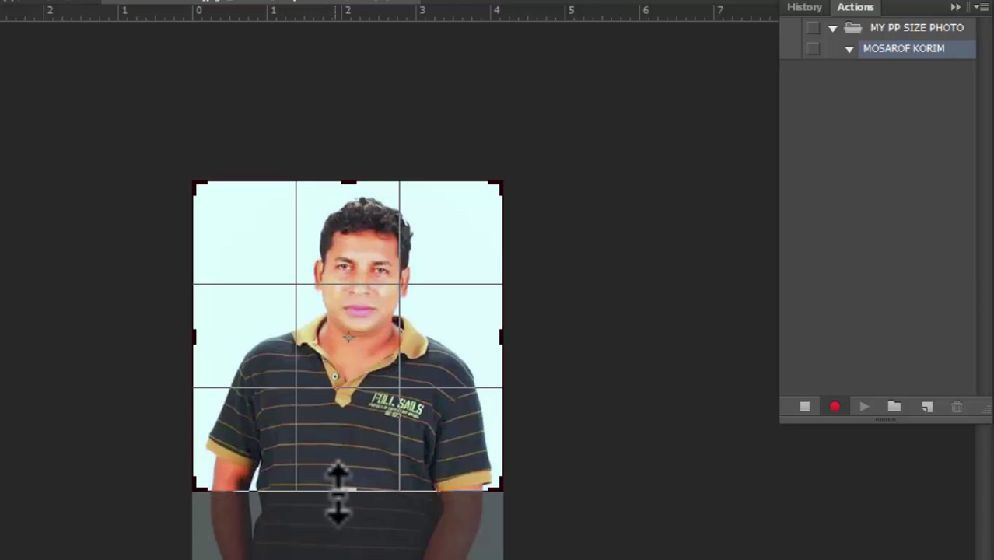
pyautogui.moveTo(337, 490); pyautogui.dragTo(344, 458)
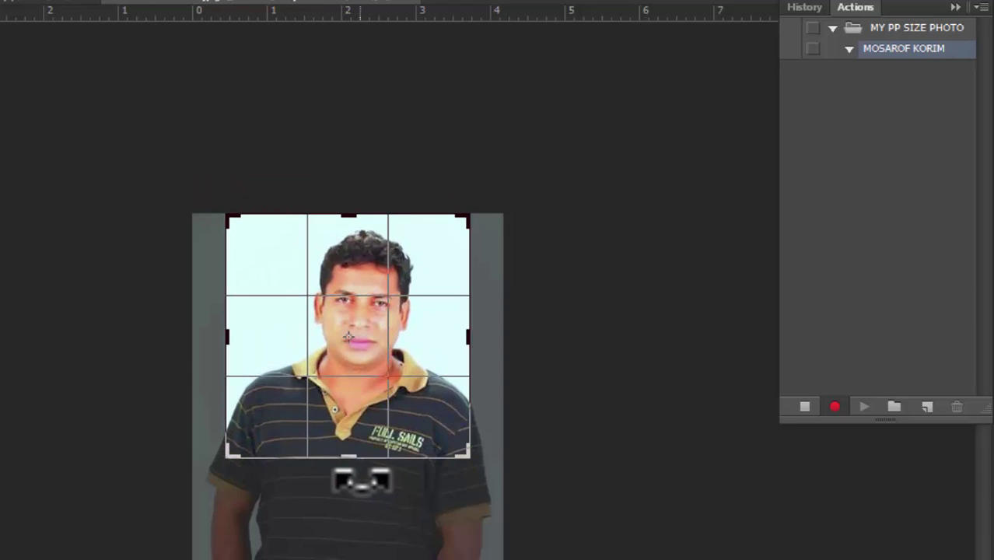
pyautogui.moveTo(400, 393); pyautogui.dragTo(380, 397)
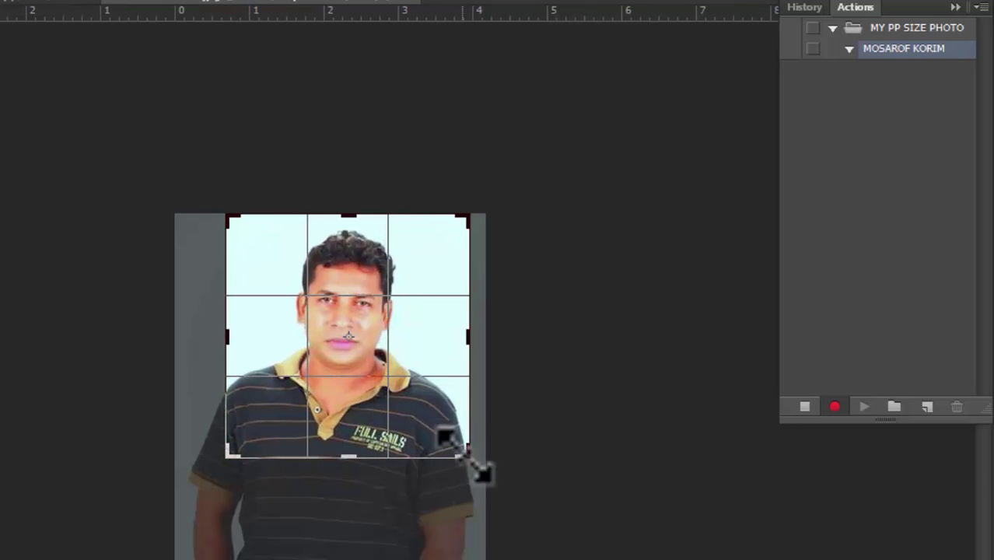
pyautogui.moveTo(464, 454); pyautogui.dragTo(454, 437)
pyautogui.moveTo(391, 376); pyautogui.dragTo(375, 372)
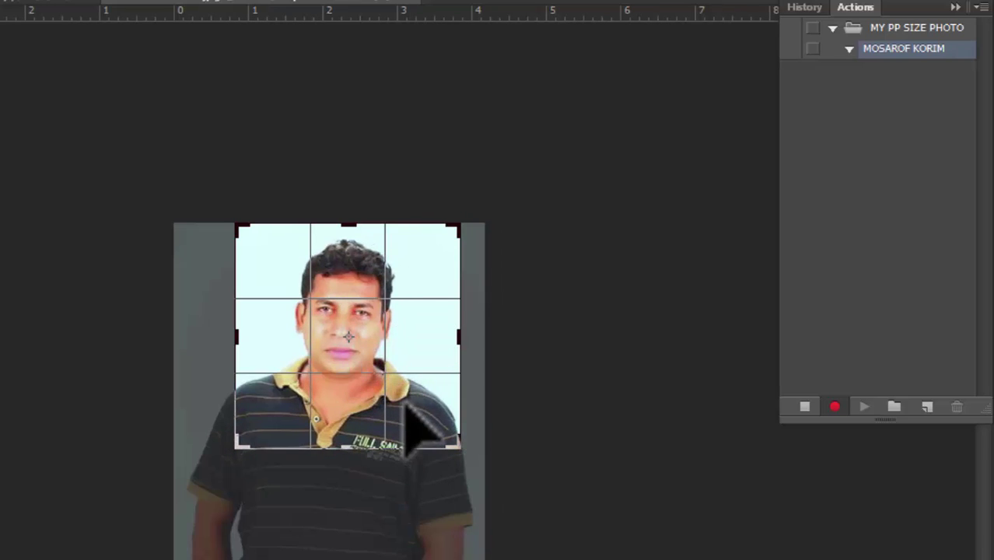
pyautogui.moveTo(455, 445); pyautogui.dragTo(450, 437)
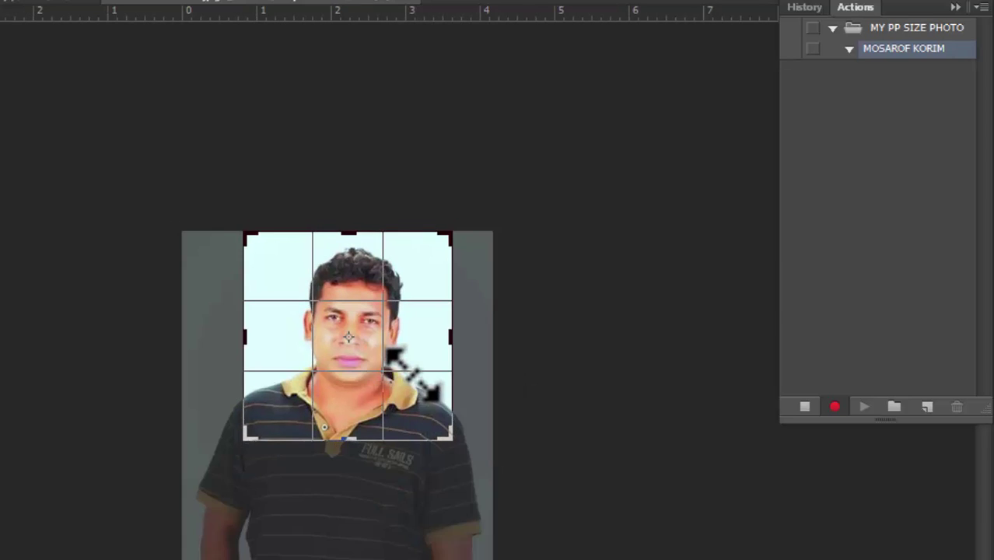
pyautogui.moveTo(415, 381); pyautogui.dragTo(399, 348)
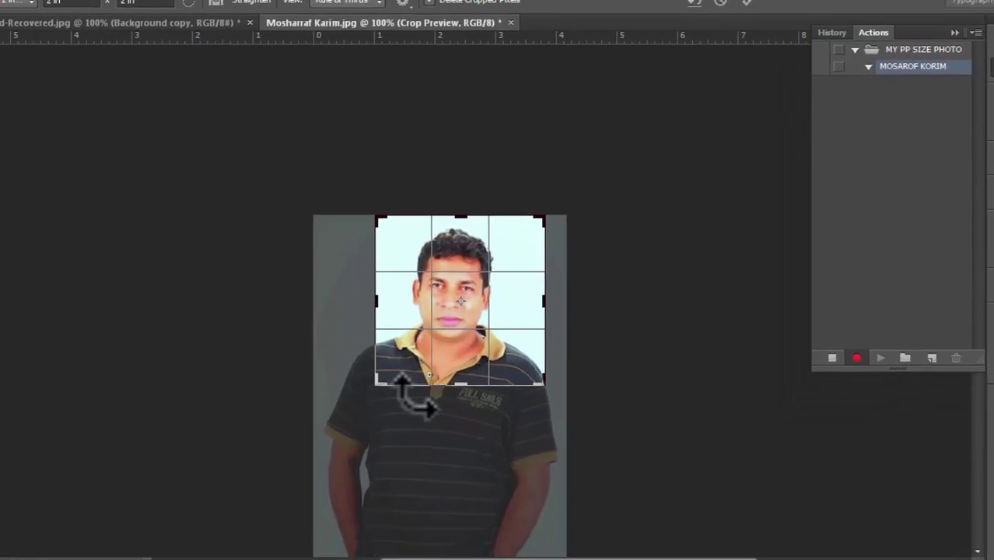
pyautogui.moveTo(495, 345); pyautogui.dragTo(497, 346)
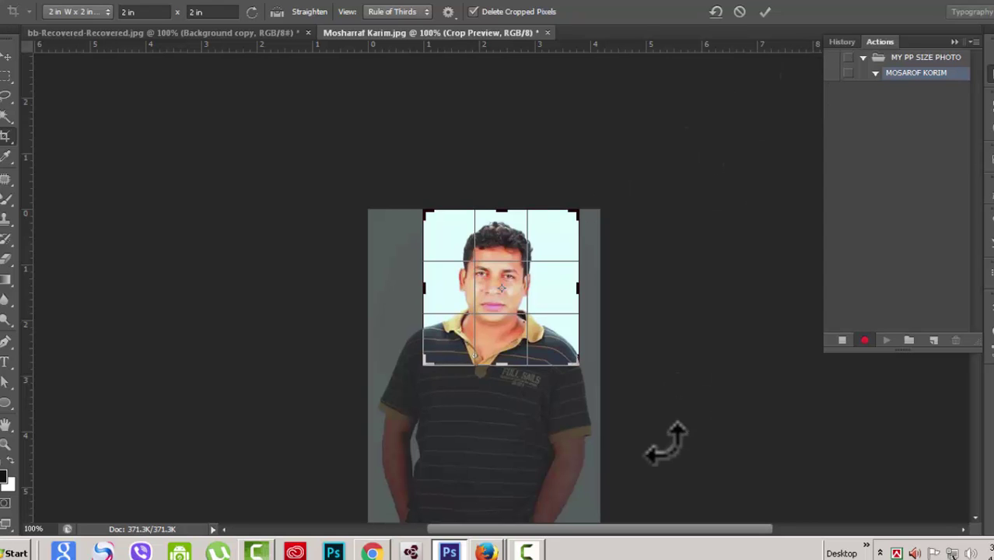
pyautogui.doubleClick(526, 296)
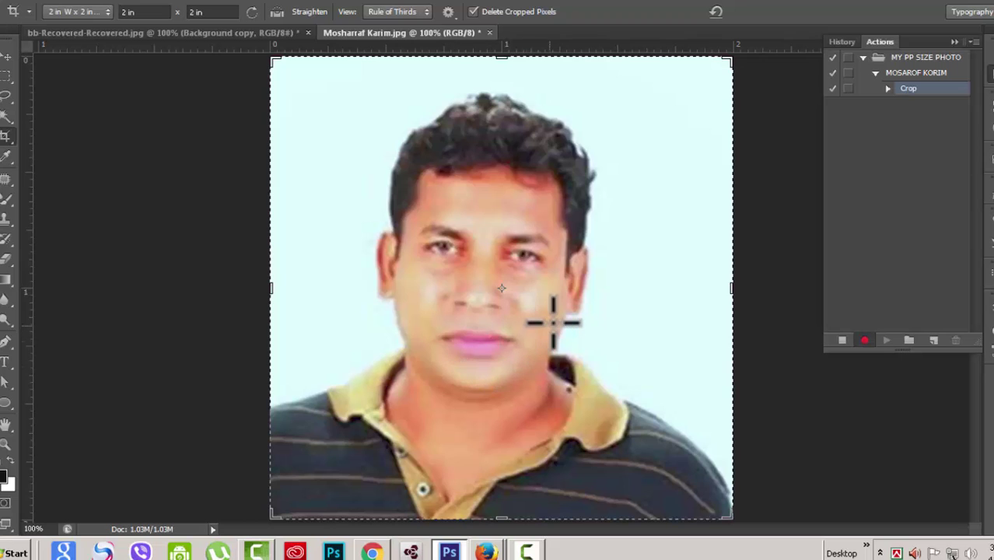
# Turn on the dialog toggle for the recorded Crop step so the action pauses there during playback.
pyautogui.scroll(-6, 554, 321)
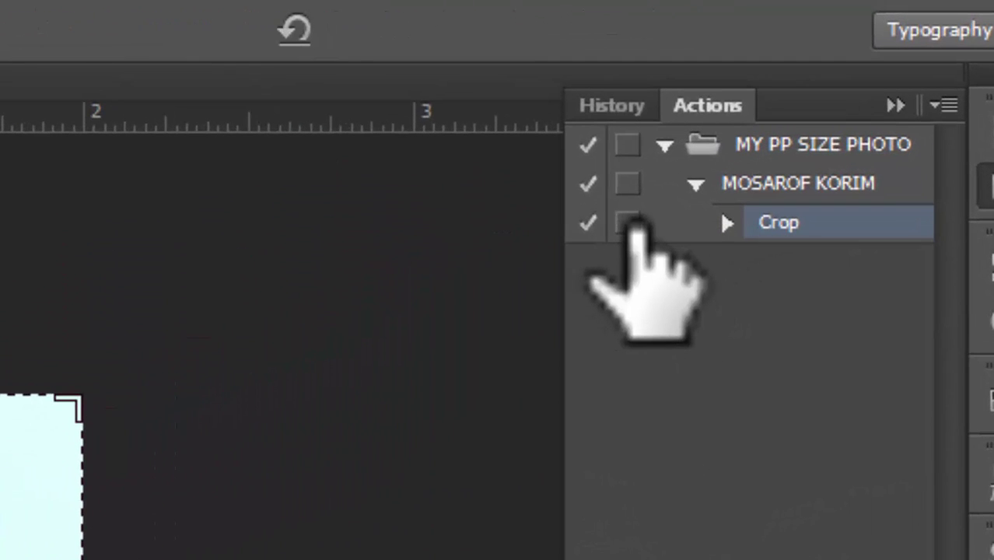
pyautogui.click(627, 223)
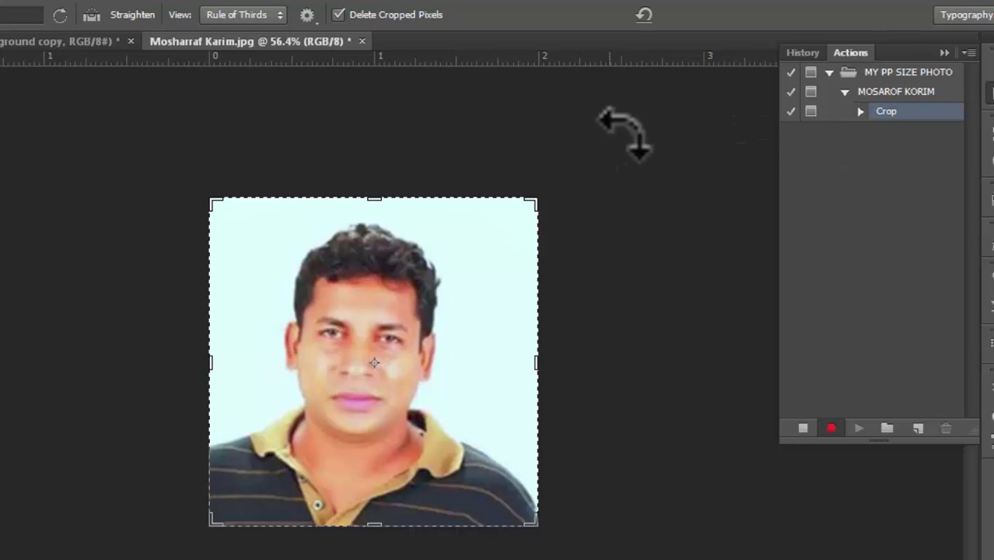
pyautogui.click(811, 111)
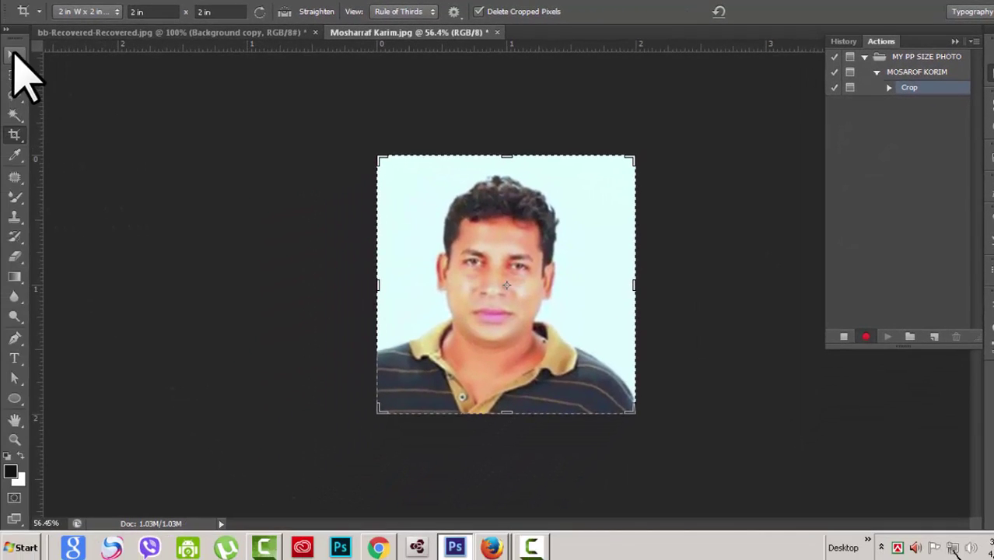
# Switch to the Move tool, select the whole cropped photo and copy it.
pyautogui.click(14, 55)
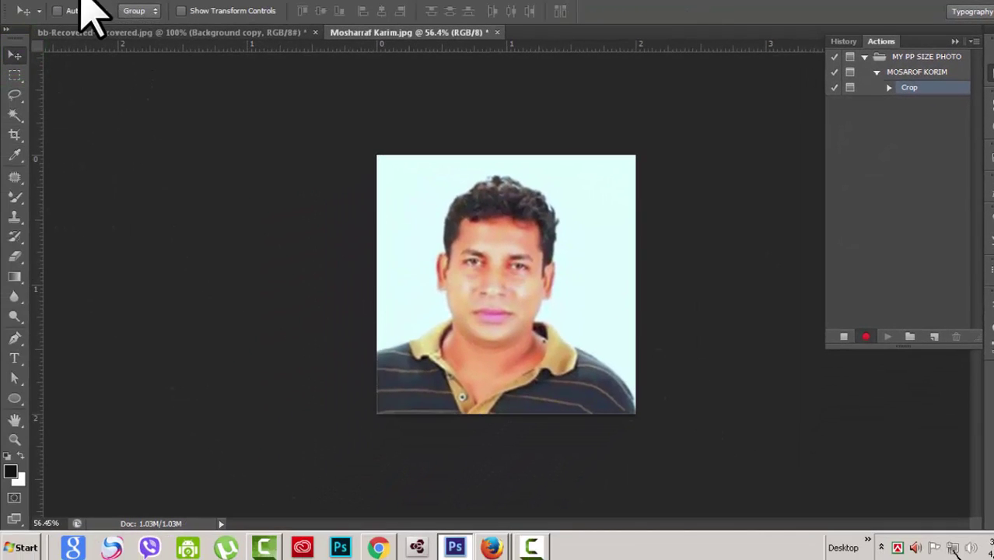
pyautogui.click(208, 0)
pyautogui.click(214, 1)
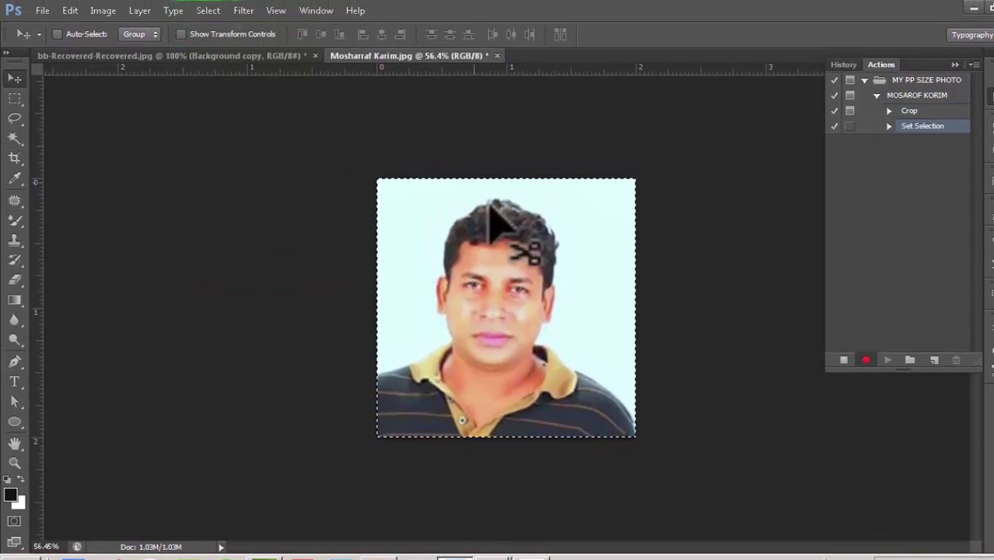
pyautogui.click(71, 10)
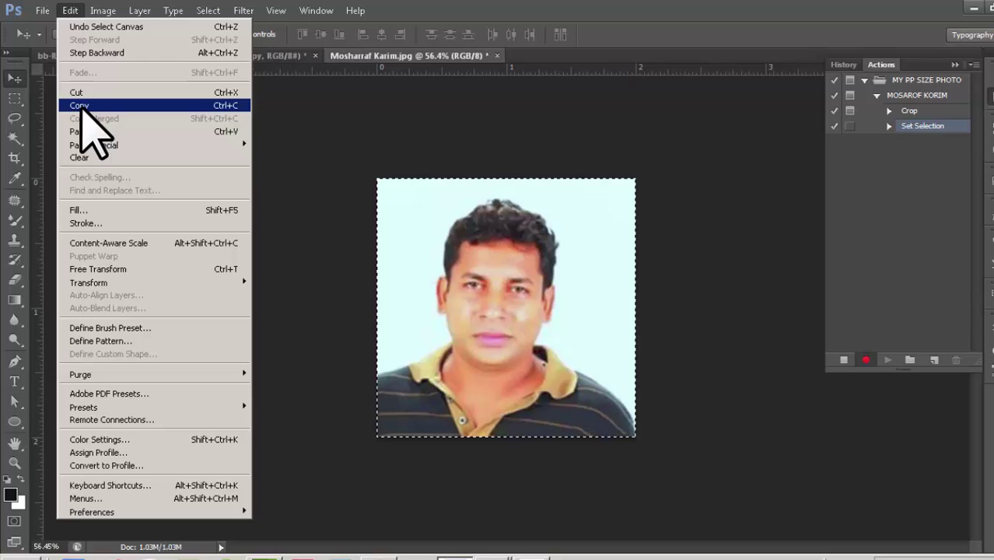
pyautogui.click(81, 107)
# Create a new white RGB document 2 x 2 inches at 300 pixels/inch.
pyautogui.click(42, 10)
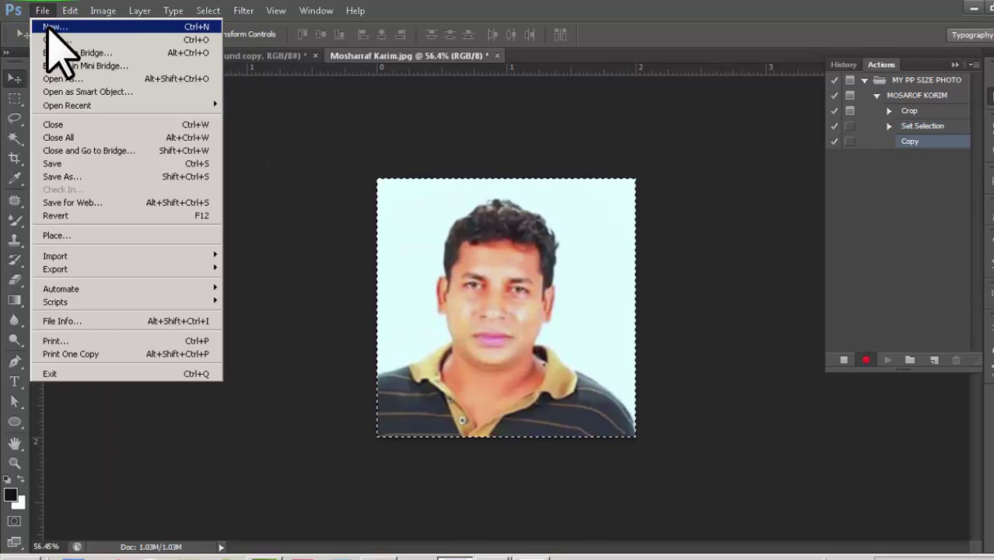
pyautogui.click(48, 28)
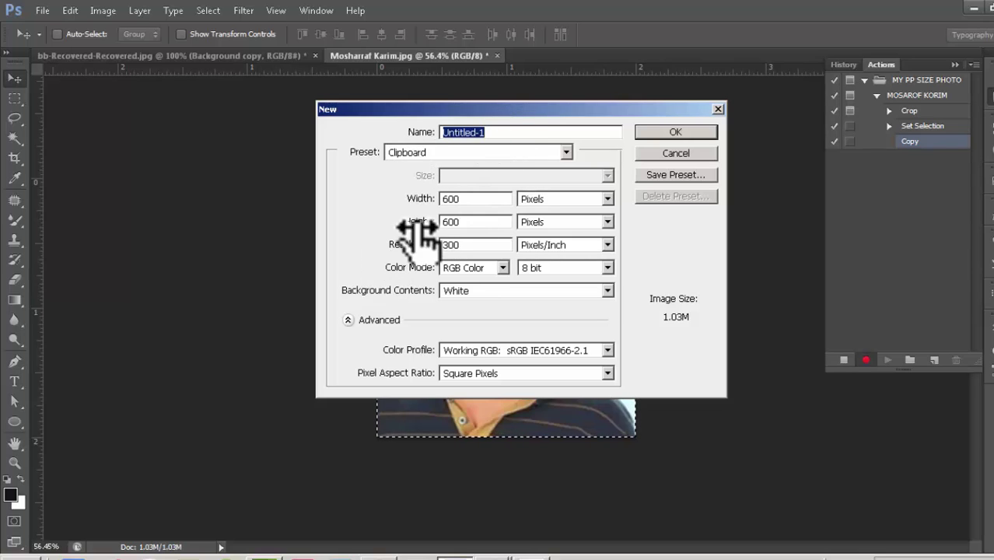
pyautogui.click(607, 199)
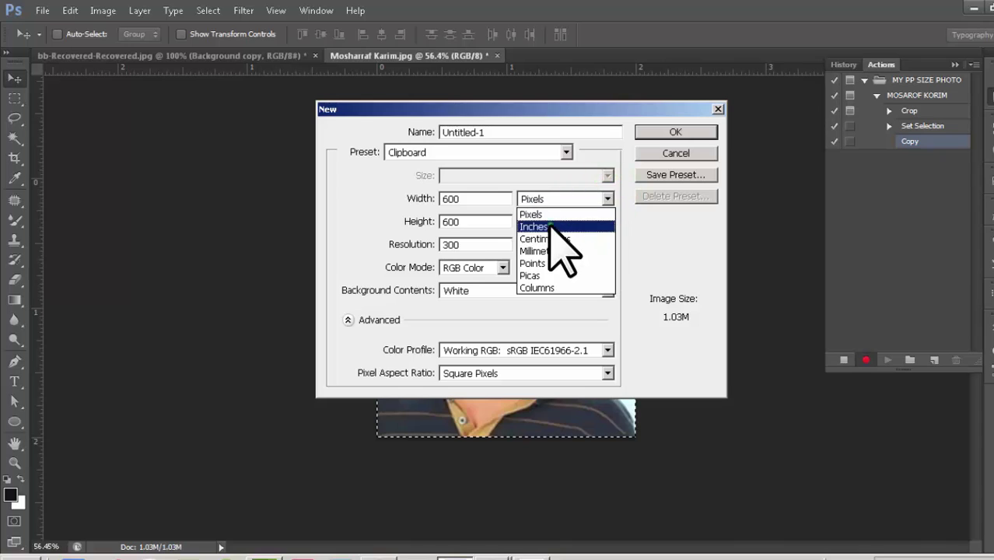
pyautogui.click(558, 224)
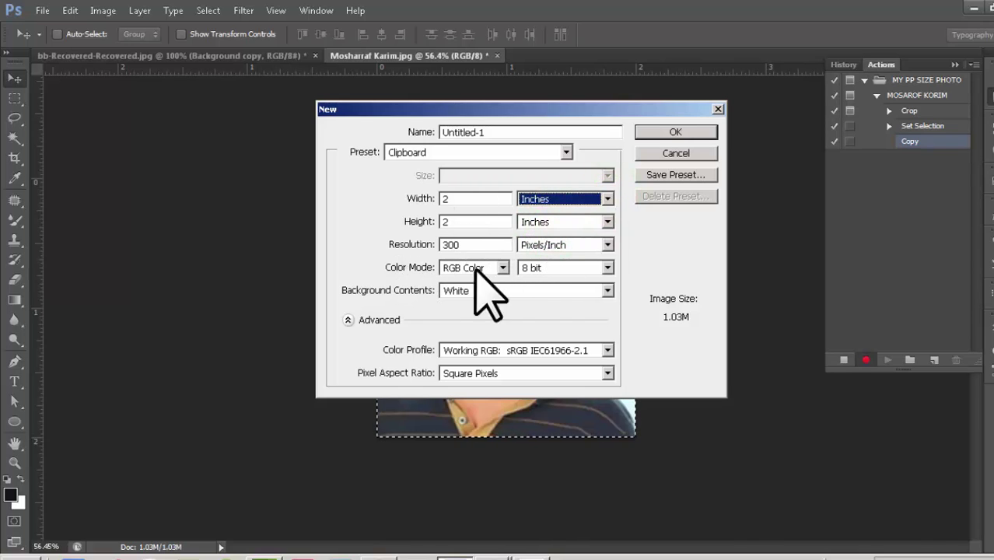
pyautogui.click(673, 134)
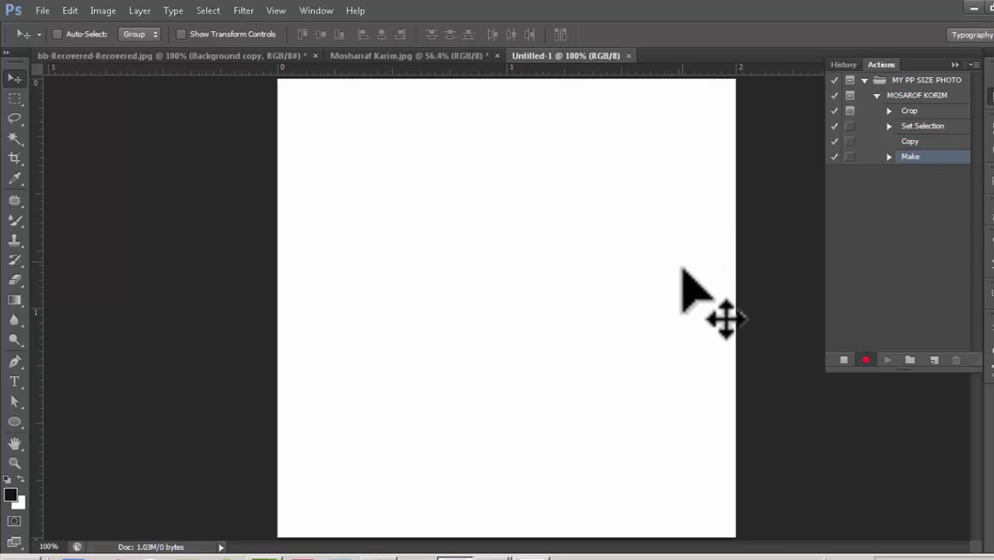
# Paste the copied portrait into the blank 2 x 2 inch document.
pyautogui.hotkey('ctrl', '0')
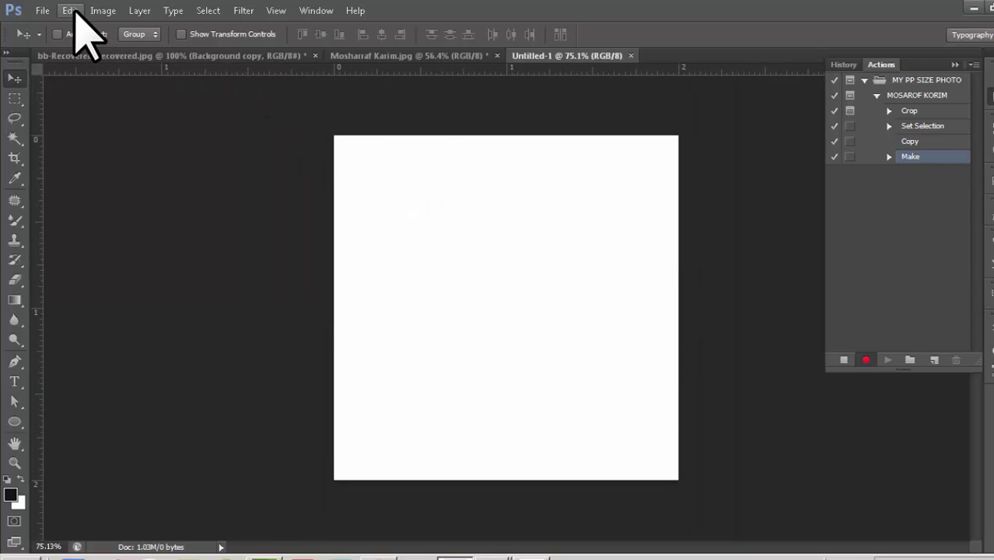
pyautogui.click(71, 11)
pyautogui.click(86, 132)
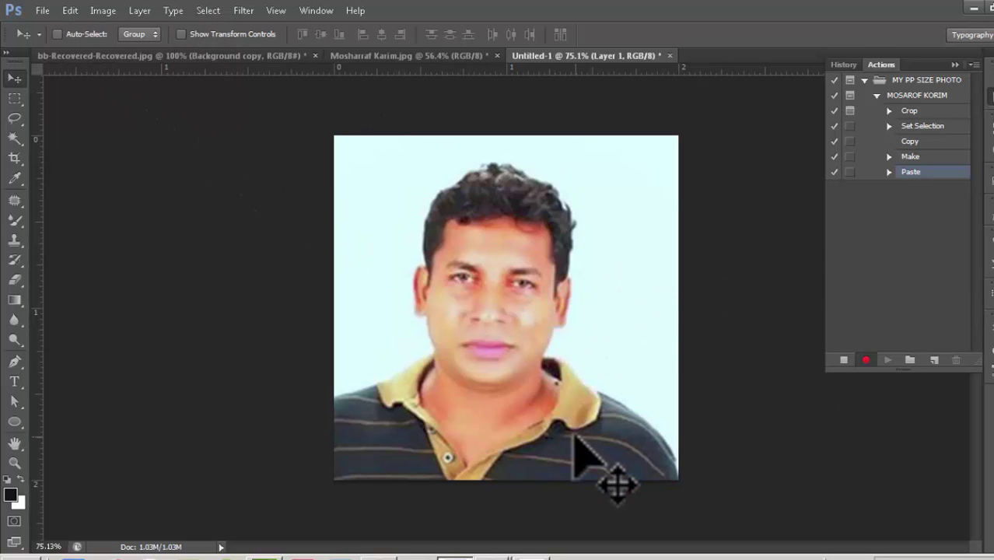
# Select the whole pasted portrait, outline it with a 1 px black centered stroke and deselect.
pyautogui.hotkey('ctrl', 'a')
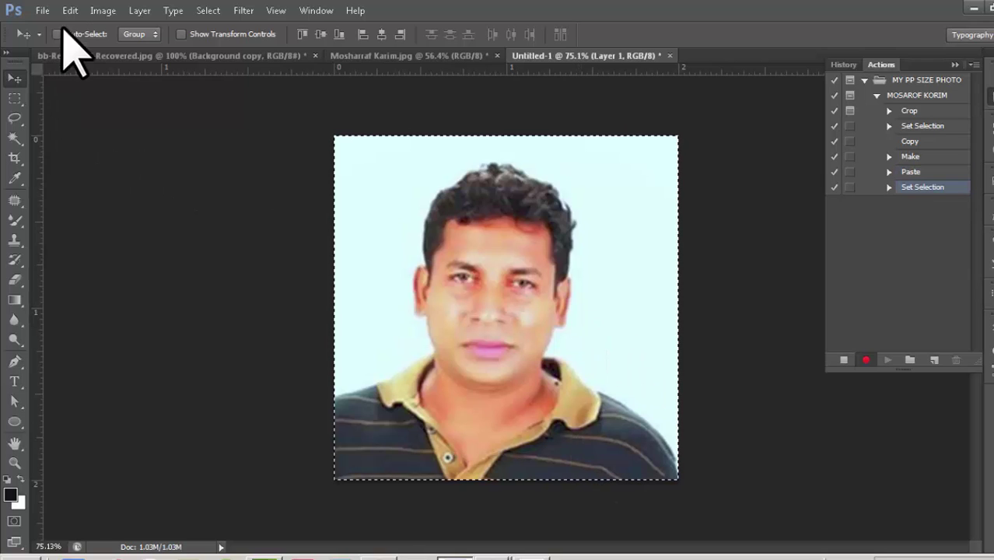
pyautogui.click(70, 10)
pyautogui.click(83, 223)
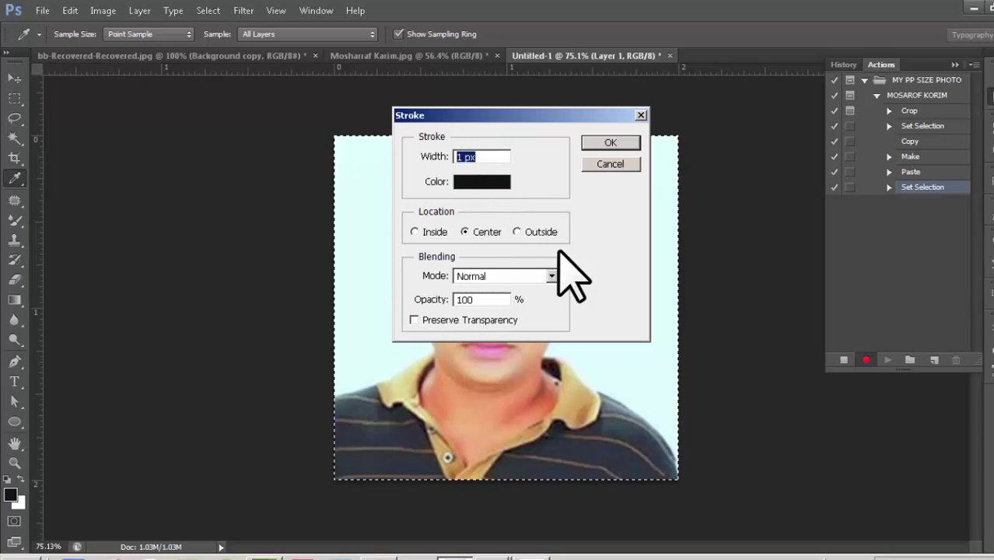
pyautogui.click(595, 144)
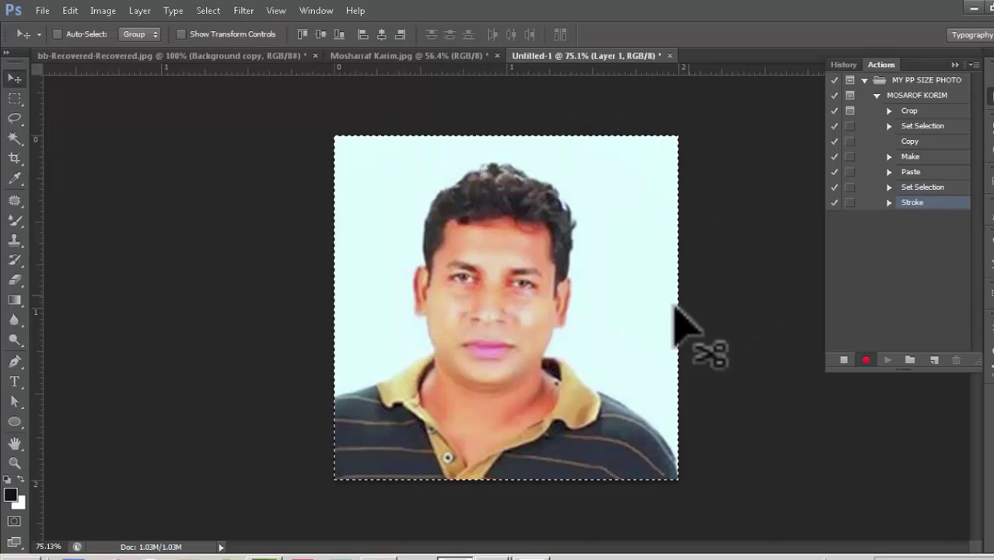
pyautogui.hotkey('ctrl', 'd')
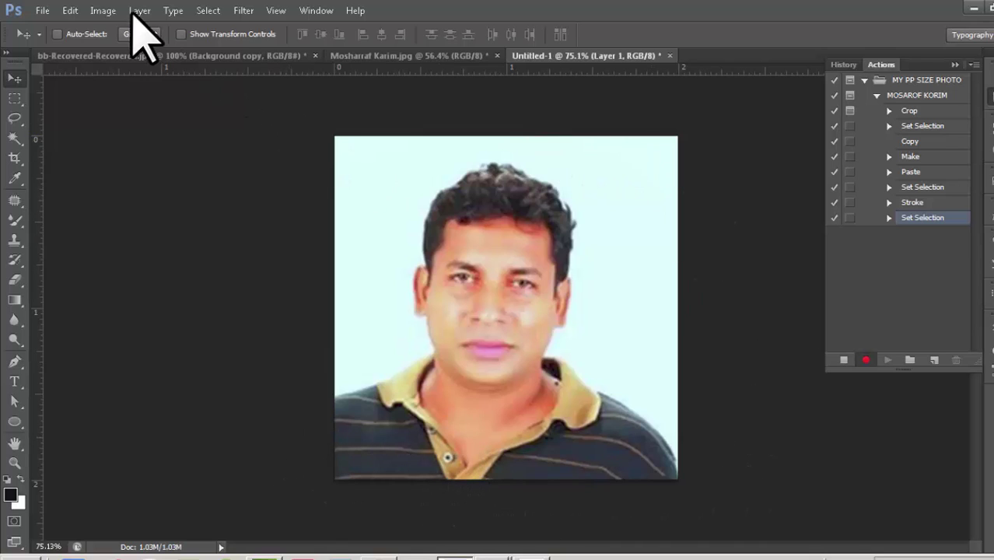
# Enlarge the canvas to 106 percent in width and height around the center, using the background color for the extension.
pyautogui.click(103, 10)
pyautogui.click(123, 125)
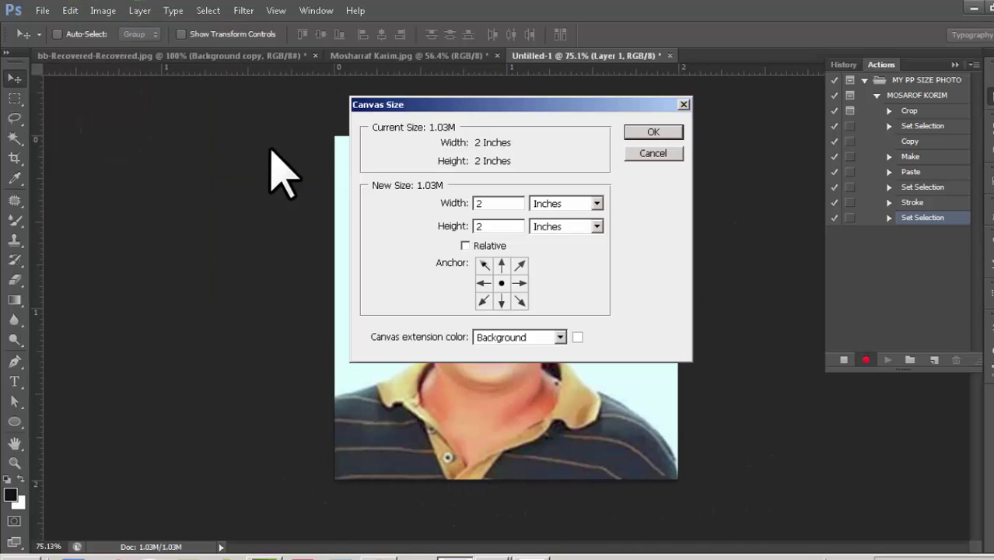
pyautogui.click(596, 204)
pyautogui.click(615, 218)
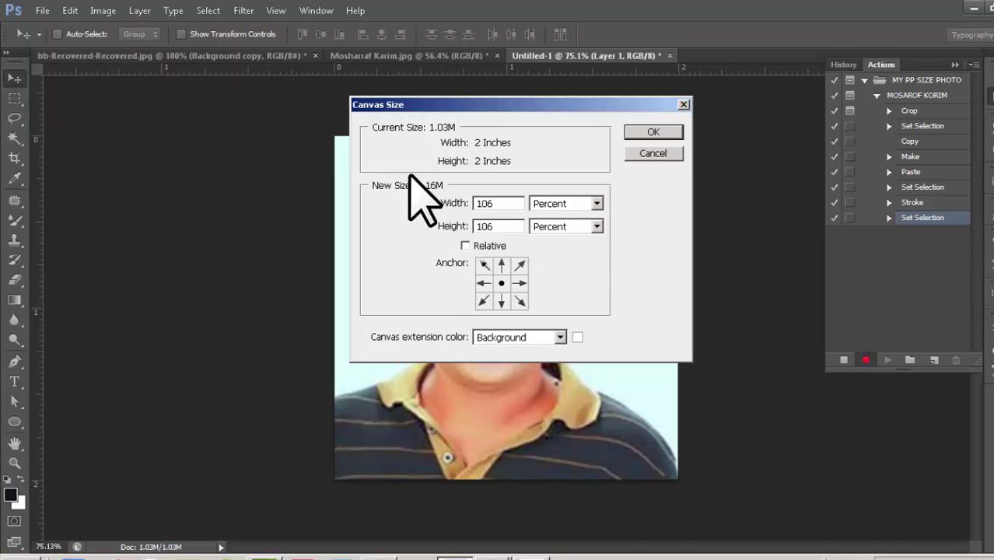
pyautogui.click(633, 132)
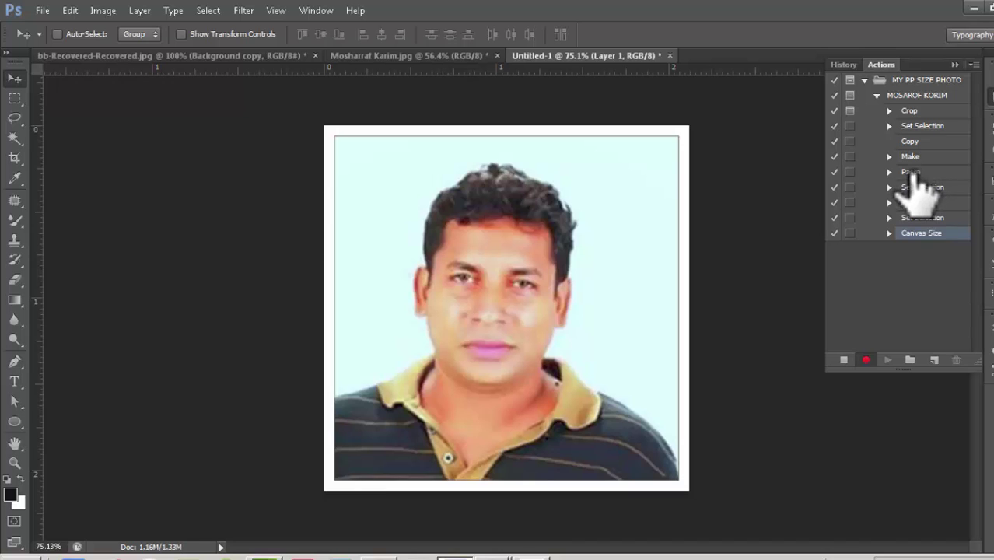
# Select the entire enlarged canvas, add a 1 px black centered stroke around its white border and deselect.
pyautogui.hotkey('ctrl', 'a')
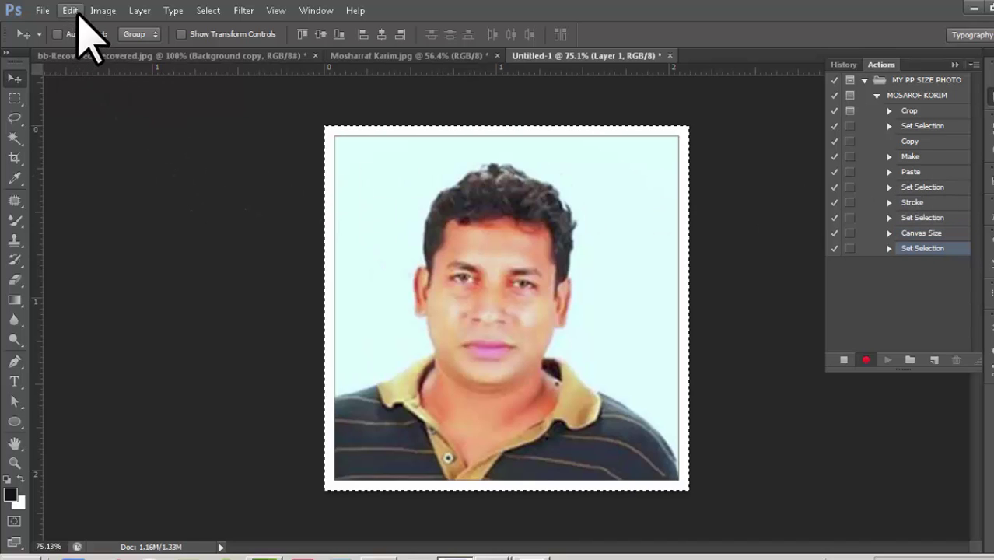
pyautogui.click(70, 11)
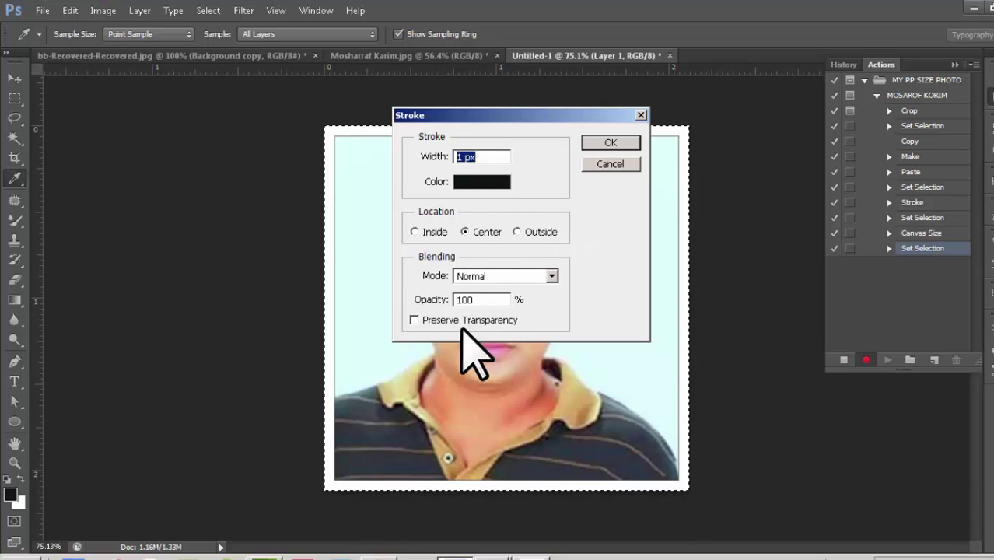
pyautogui.click(632, 142)
pyautogui.press('v')
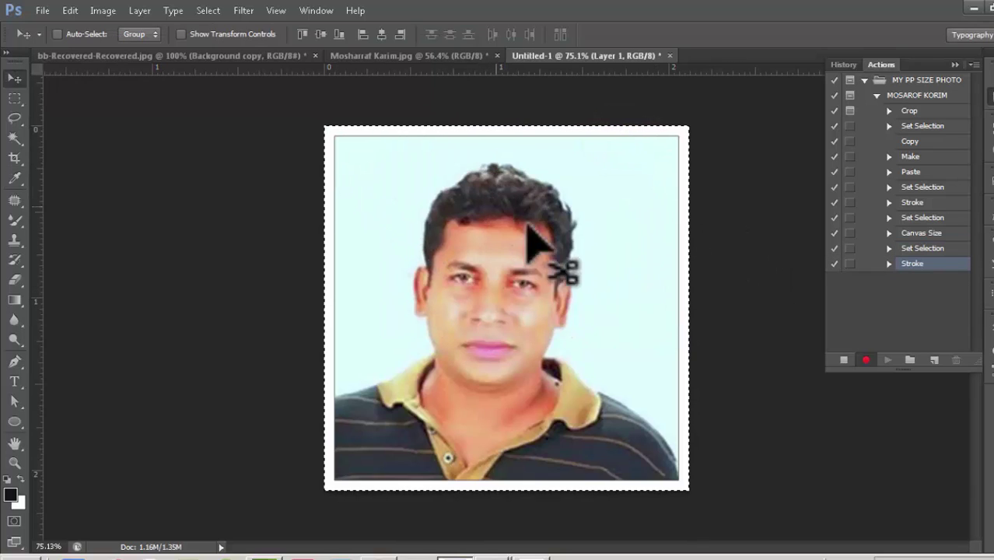
pyautogui.hotkey('ctrl', 'd')
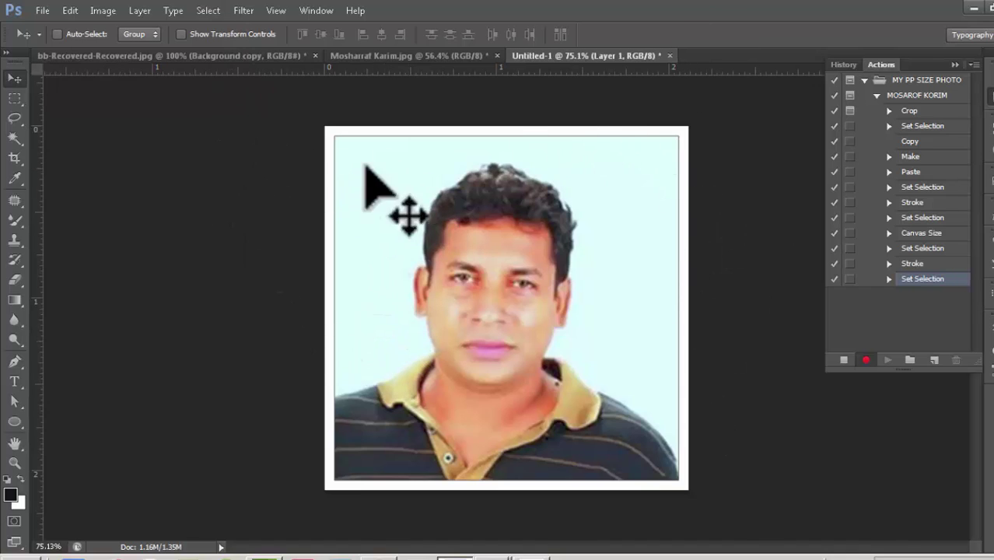
# Copy the whole bordered photo and create a new white document 11 x 5 inches at 300 pixels/inch.
pyautogui.hotkey('ctrl', 'a')
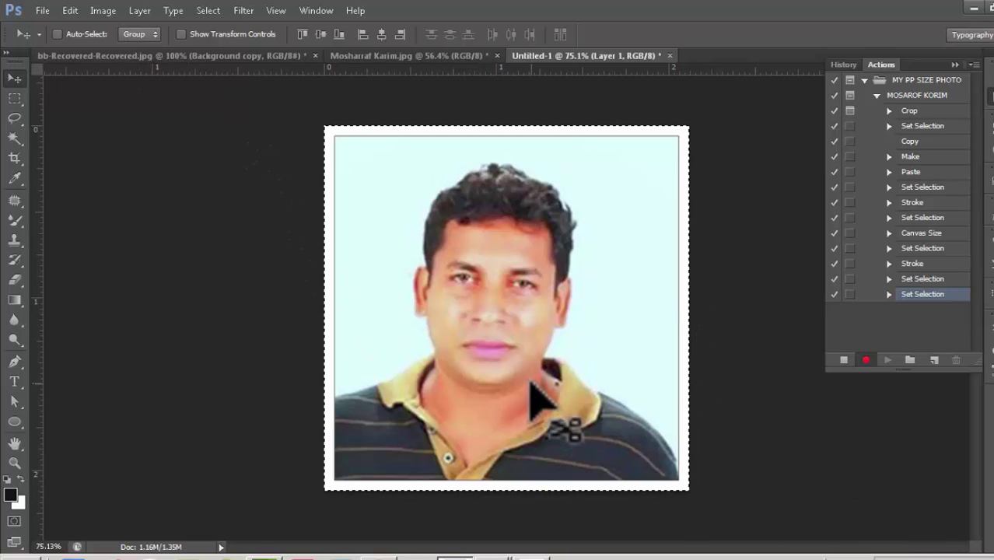
pyautogui.hotkey('ctrl', 'c')
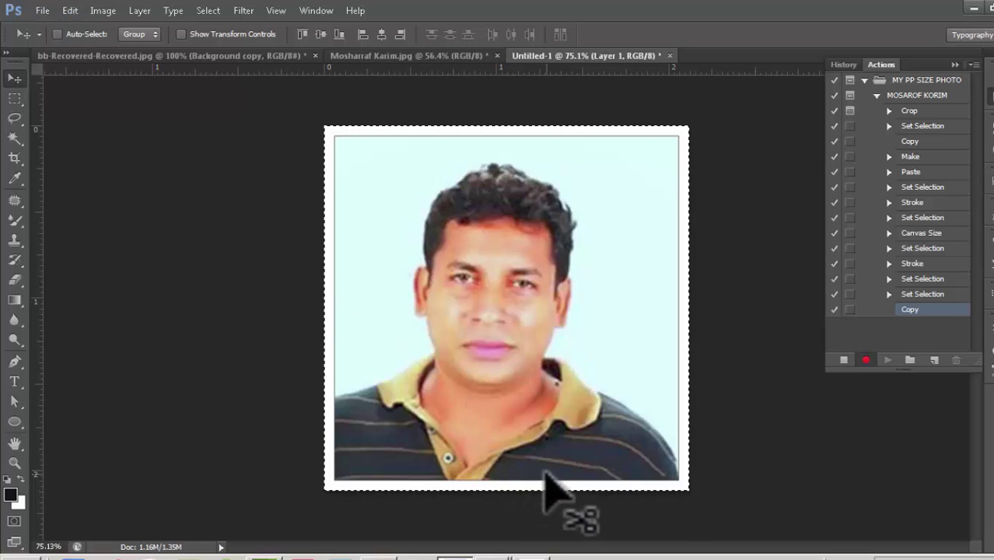
pyautogui.hotkey('ctrl', 'n')
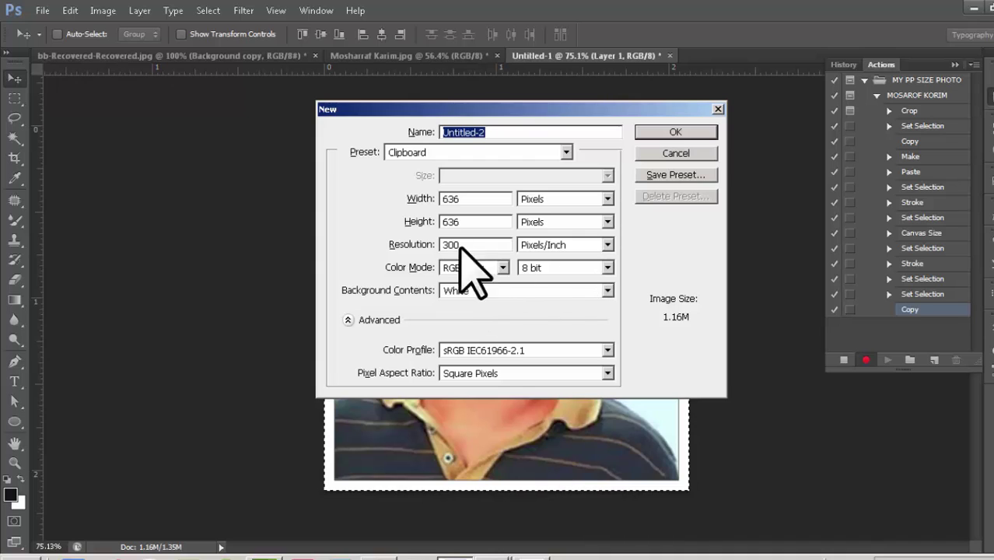
pyautogui.click(607, 200)
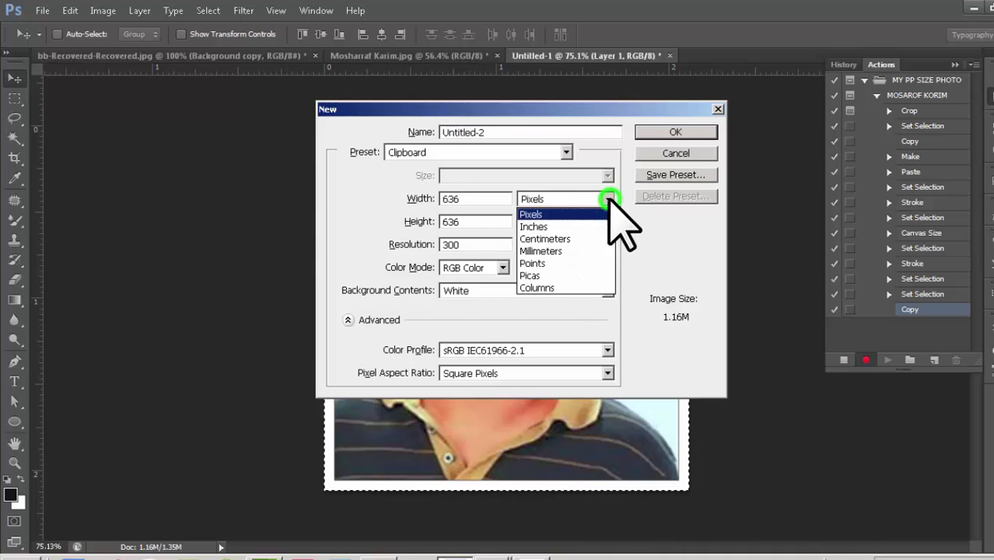
pyautogui.click(558, 226)
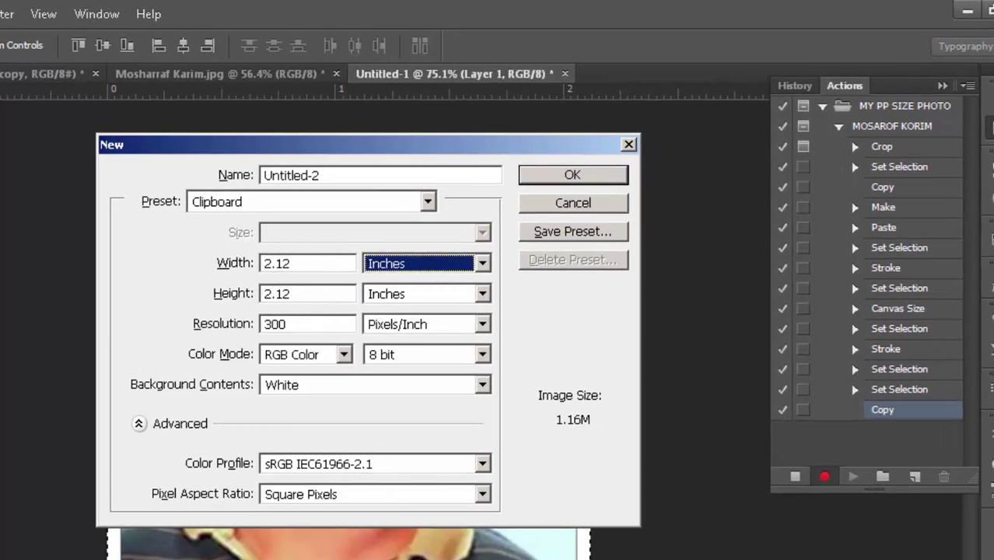
pyautogui.doubleClick(311, 264)
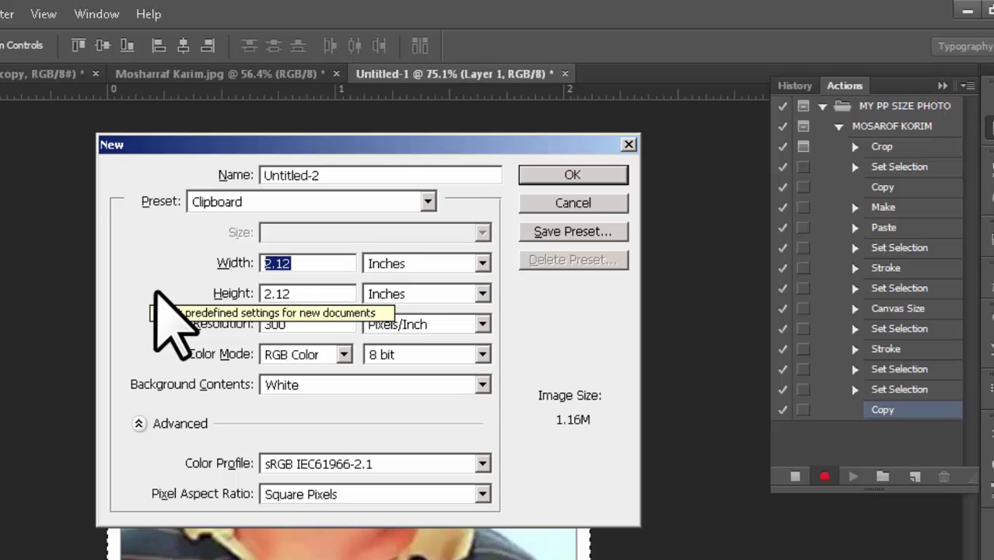
pyautogui.write('11')
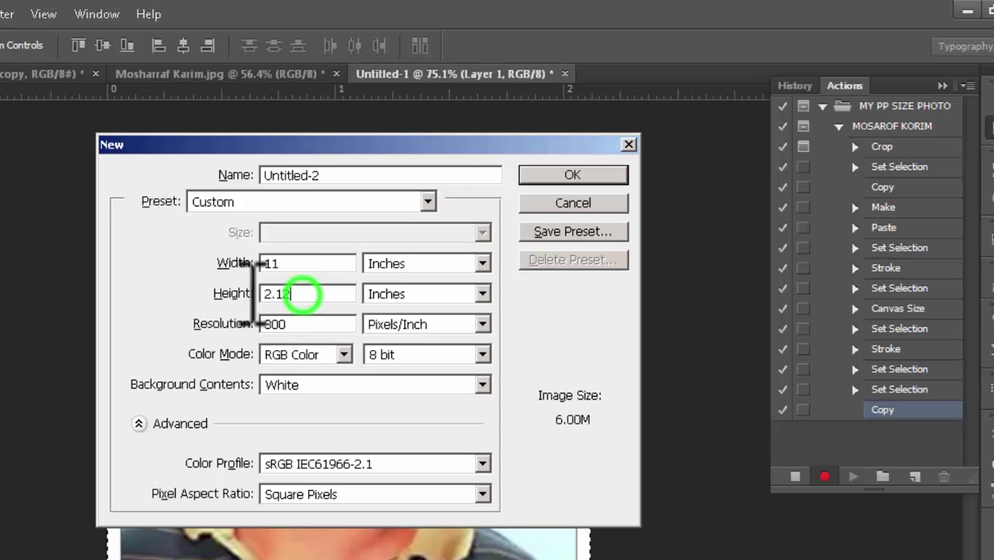
pyautogui.moveTo(302, 294); pyautogui.dragTo(152, 292)
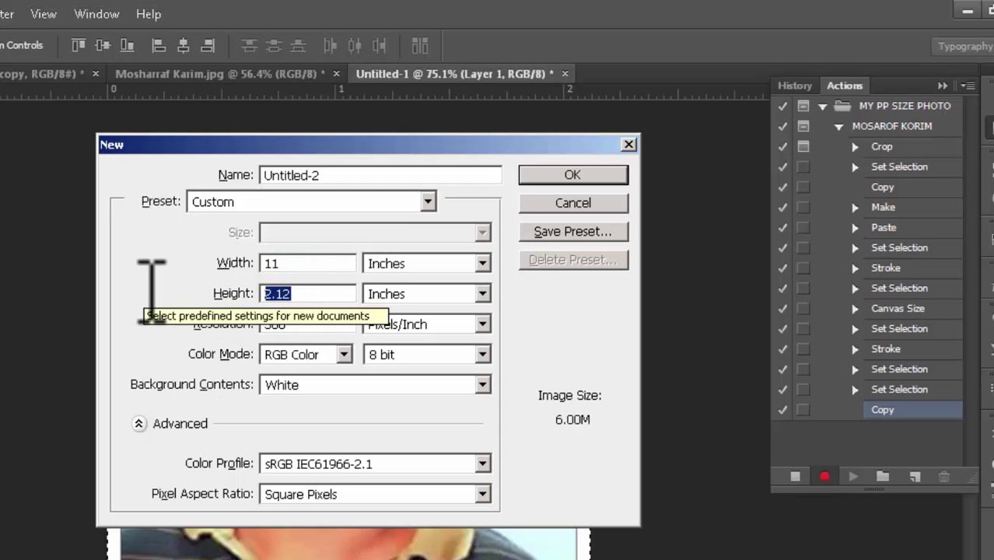
pyautogui.write('5')
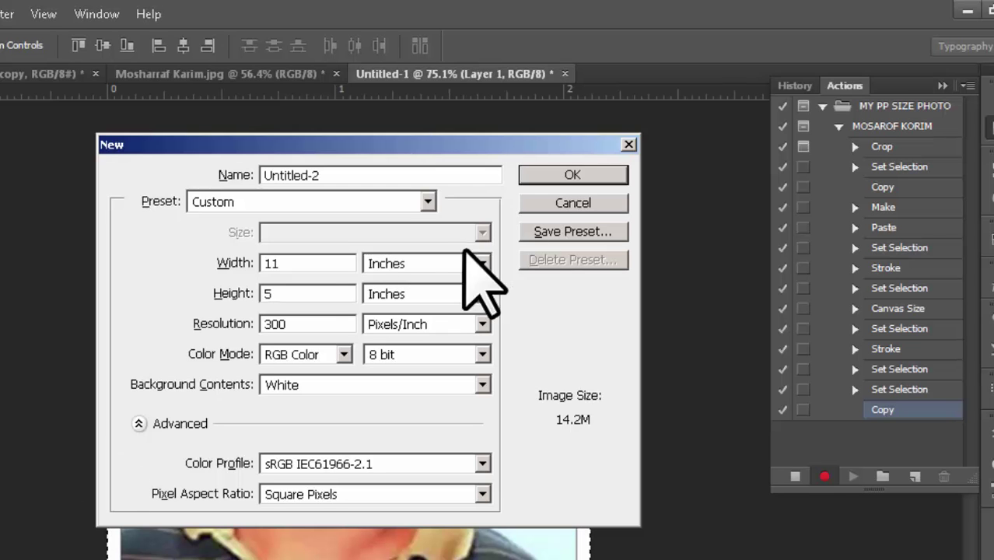
pyautogui.click(576, 172)
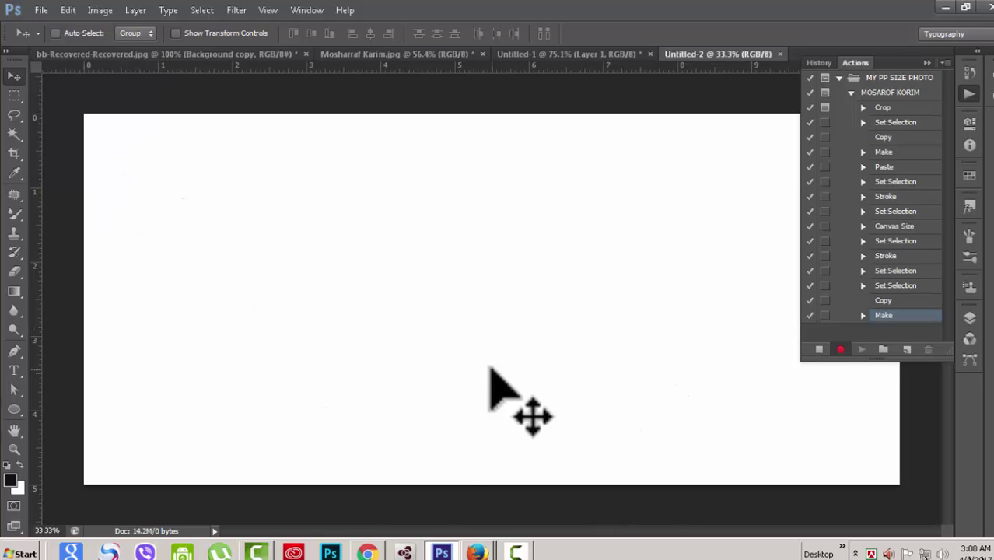
# Paste the photo into the sheet's upper-left corner and duplicate it side by side into a row of five.
pyautogui.hotkey('ctrl', 'v')
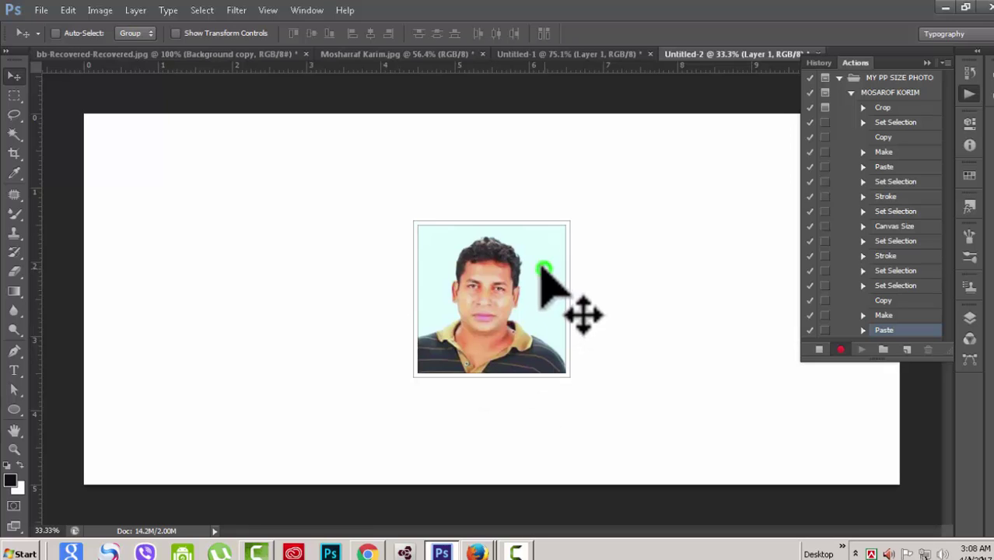
pyautogui.moveTo(542, 269); pyautogui.dragTo(210, 168)
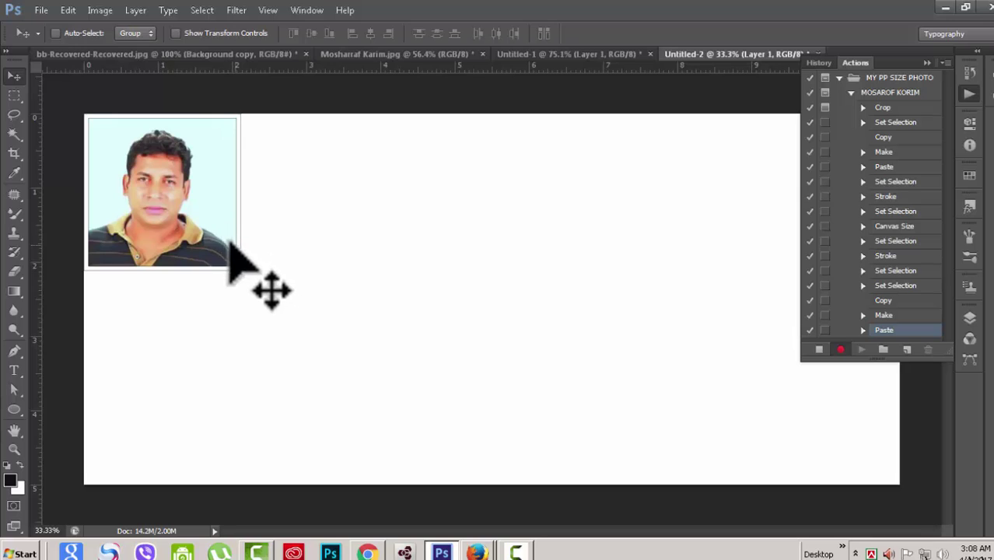
pyautogui.moveTo(157, 224); pyautogui.dragTo(781, 223)
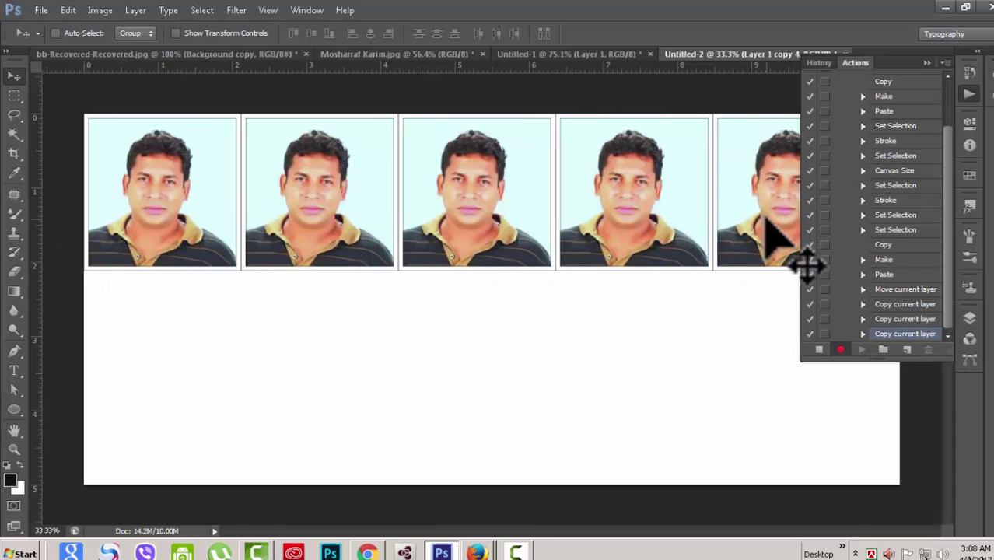
# Select all five photo layers from Layer 1 to Layer 1 copy 4 and duplicate the row directly below the first.
pyautogui.click(969, 319)
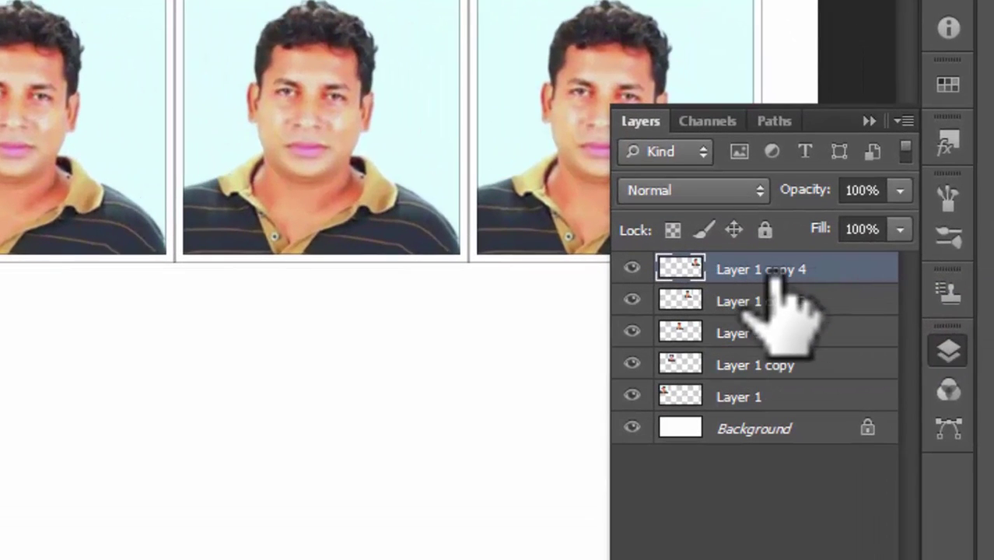
pyautogui.keyDown('shift'); pyautogui.click(805, 395); pyautogui.keyUp('shift')
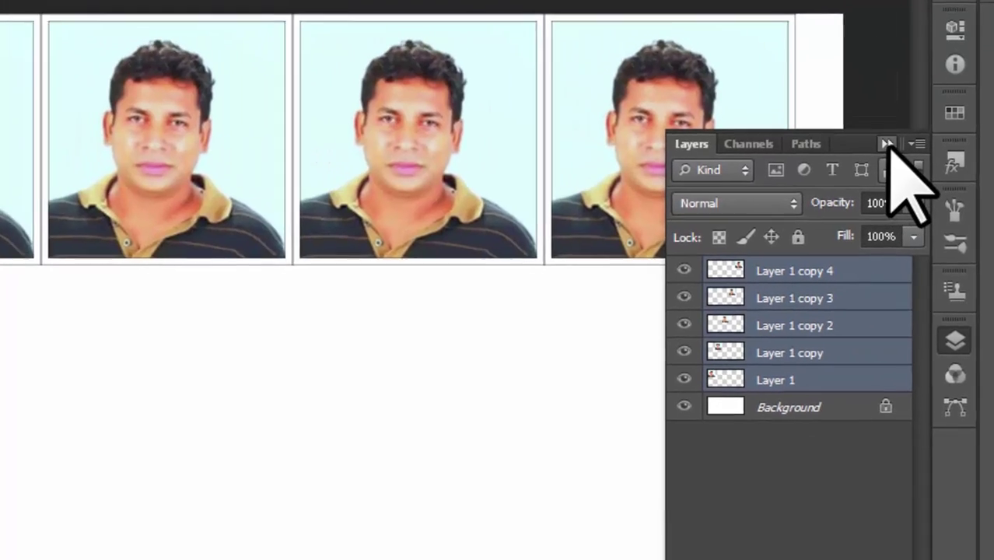
pyautogui.click(868, 121)
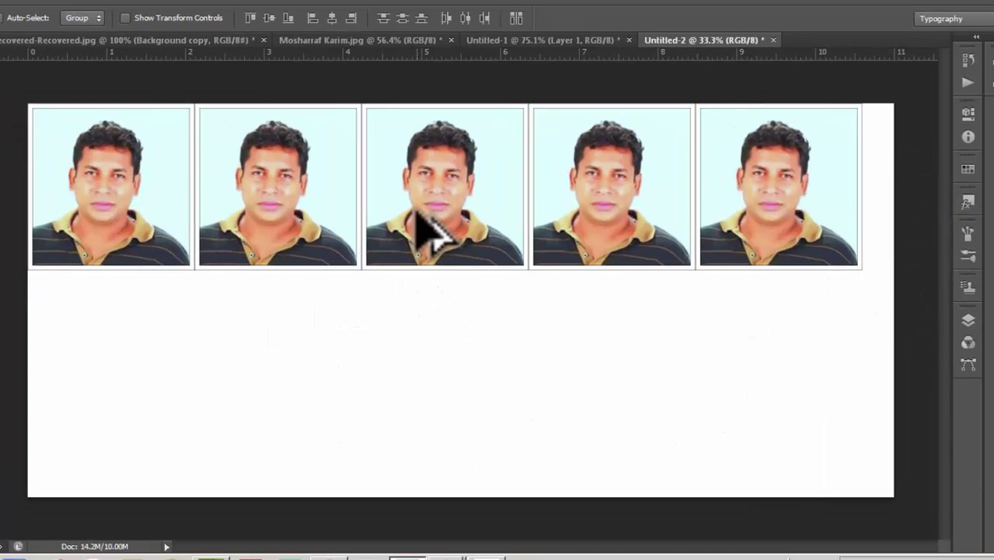
pyautogui.moveTo(418, 219); pyautogui.dragTo(418, 385)
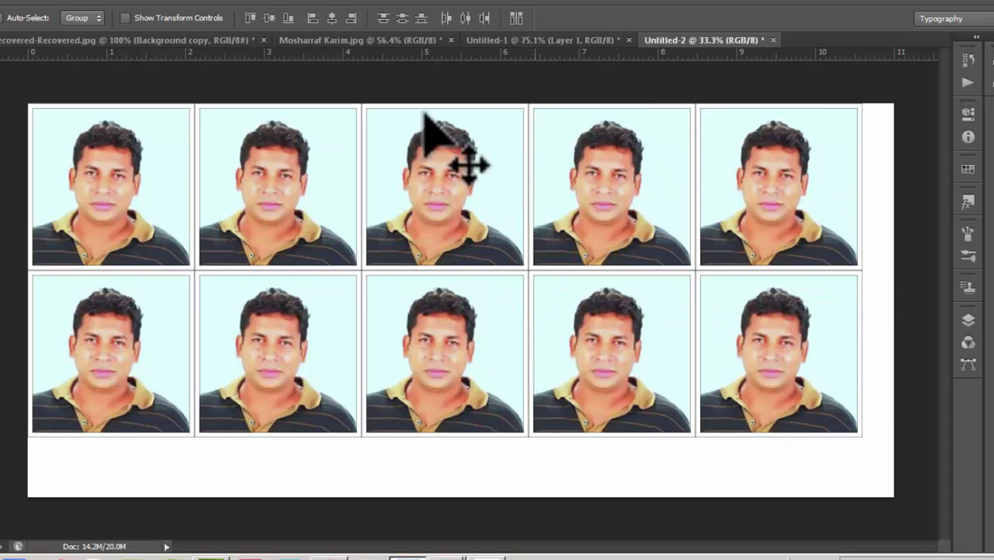
# Select all ten photo layers from Layer 1 copy 5 to Layer 1 and move the block to the middle of the sheet.
pyautogui.click(967, 319)
pyautogui.click(860, 274)
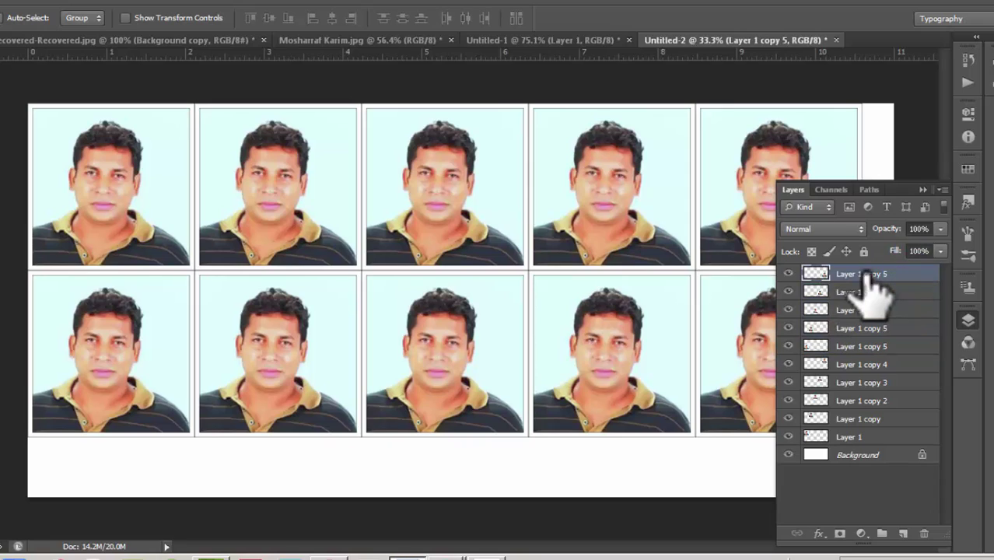
pyautogui.keyDown('shift'); pyautogui.click(889, 436); pyautogui.keyUp('shift')
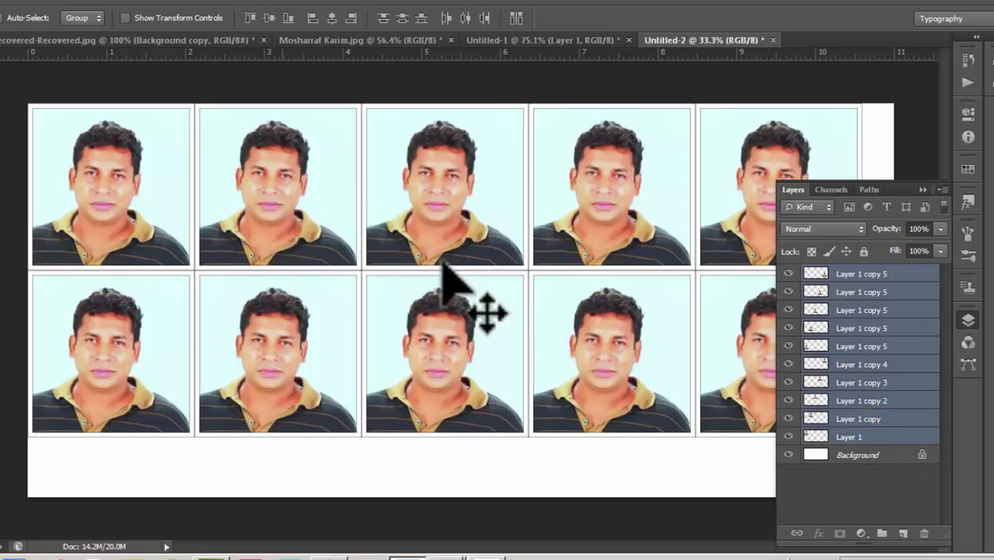
pyautogui.click(924, 191)
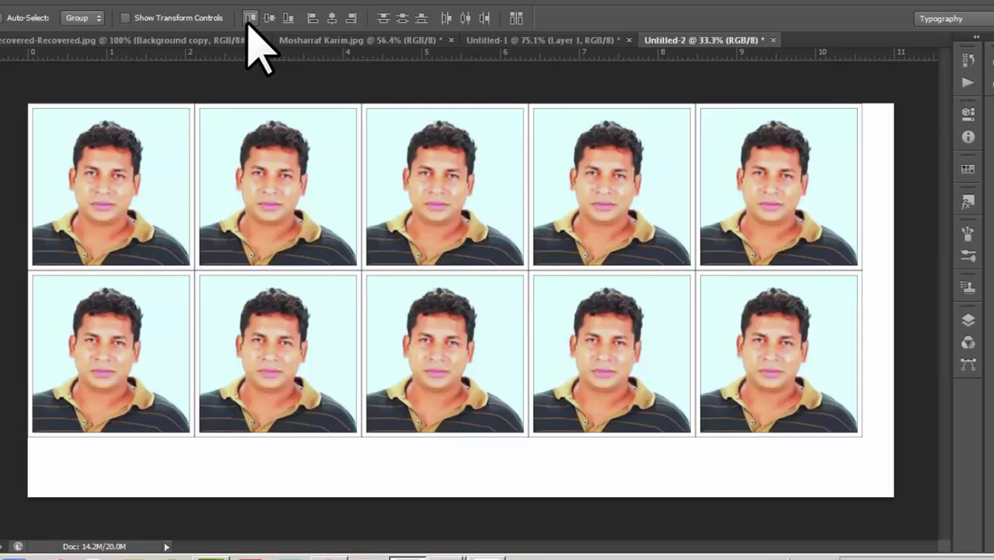
pyautogui.moveTo(375, 233); pyautogui.dragTo(385, 264)
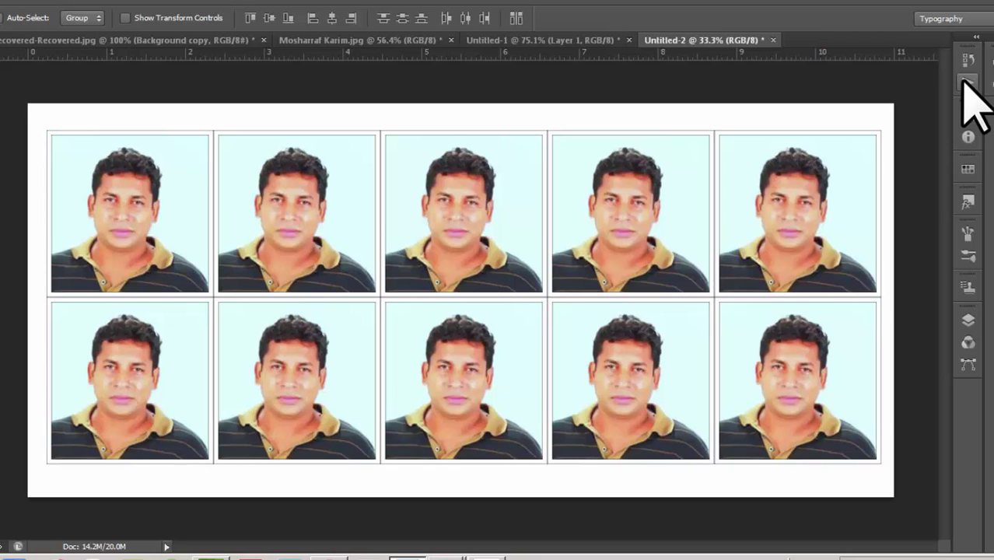
# Stop recording the action with the layer move as its last command.
pyautogui.click(966, 83)
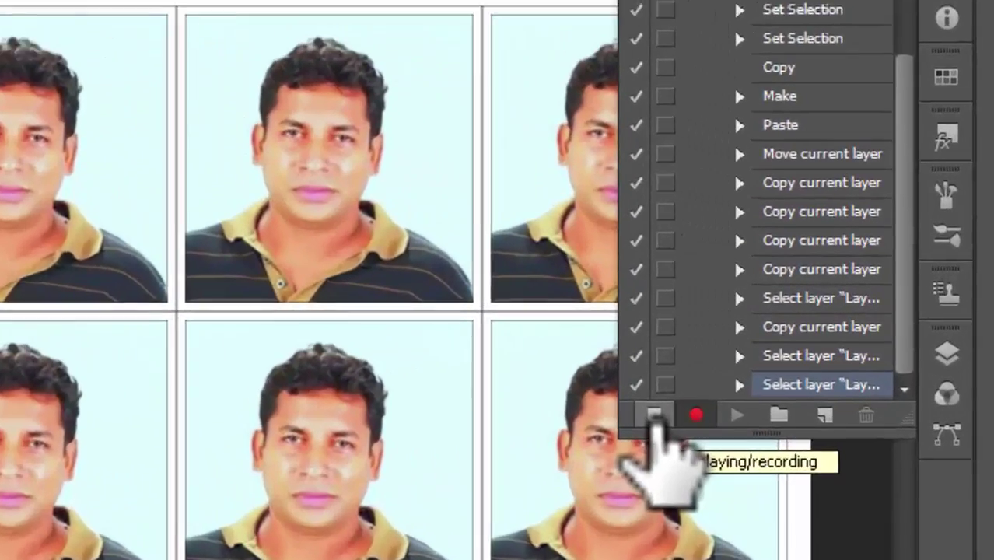
pyautogui.click(809, 354)
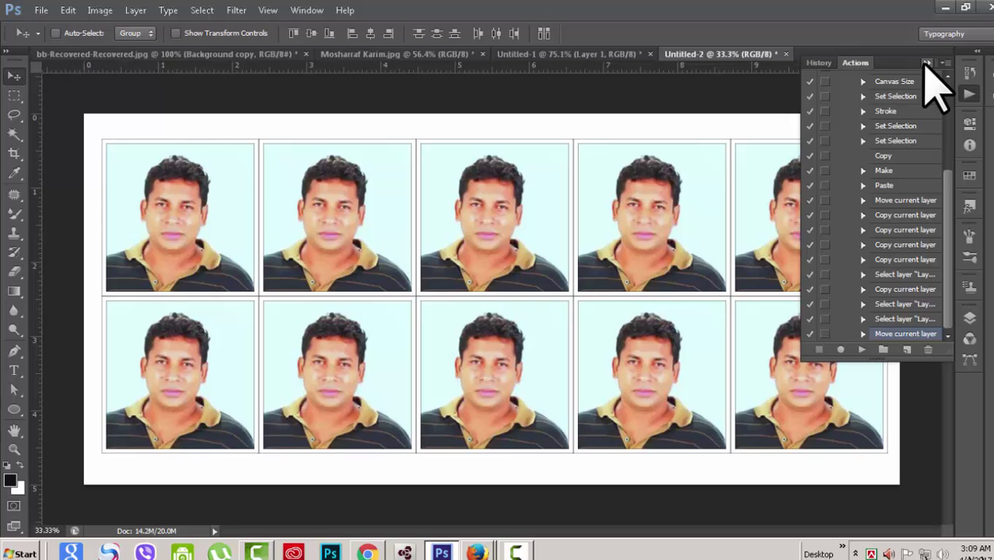
pyautogui.click(925, 62)
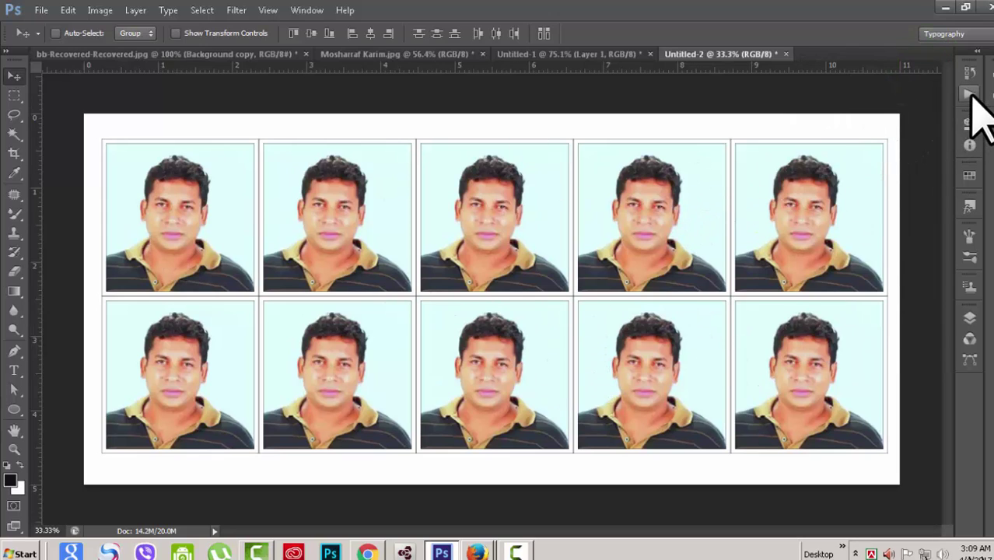
# Close Untitled-2, Untitled-1 and the cropped portrait document without saving the changes.
pyautogui.click(786, 54)
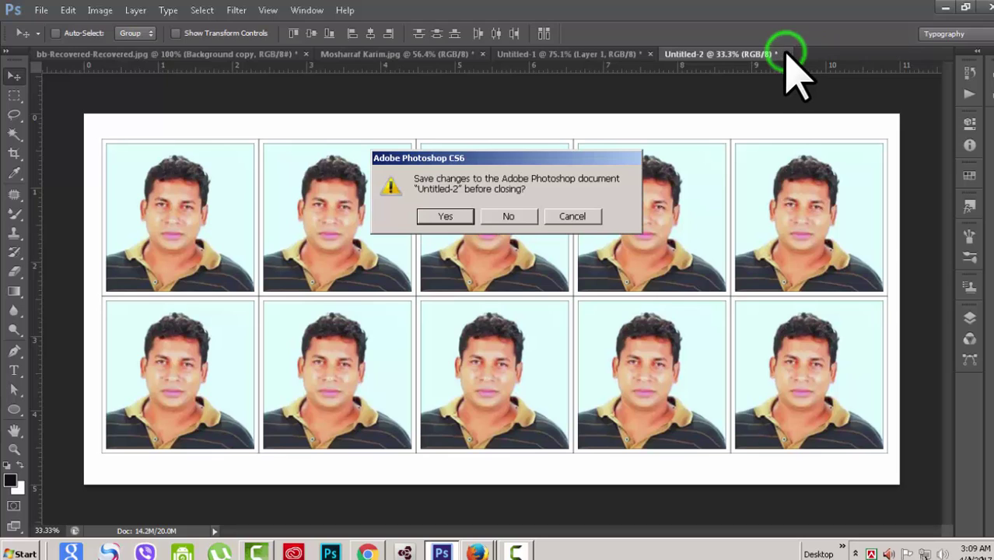
pyautogui.click(520, 217)
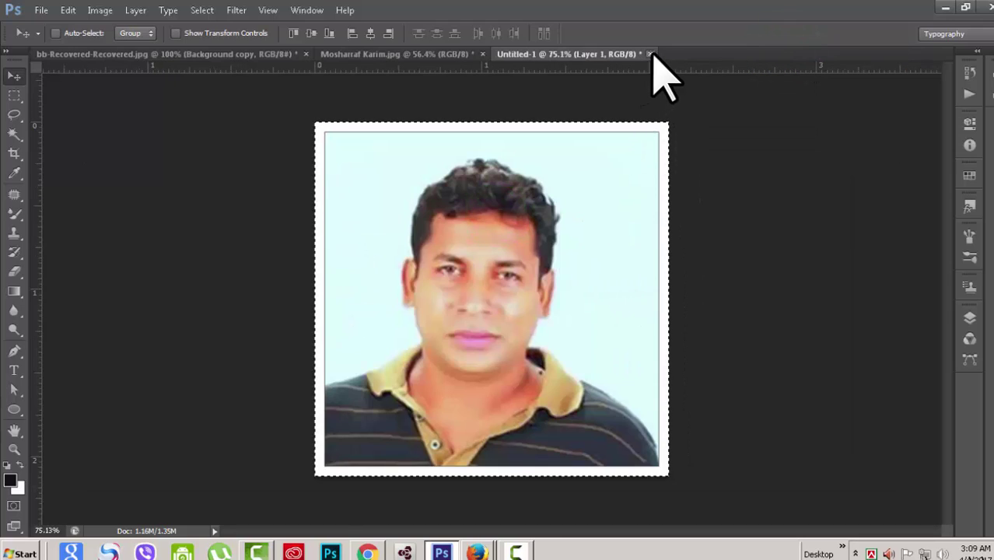
pyautogui.click(650, 54)
pyautogui.click(519, 217)
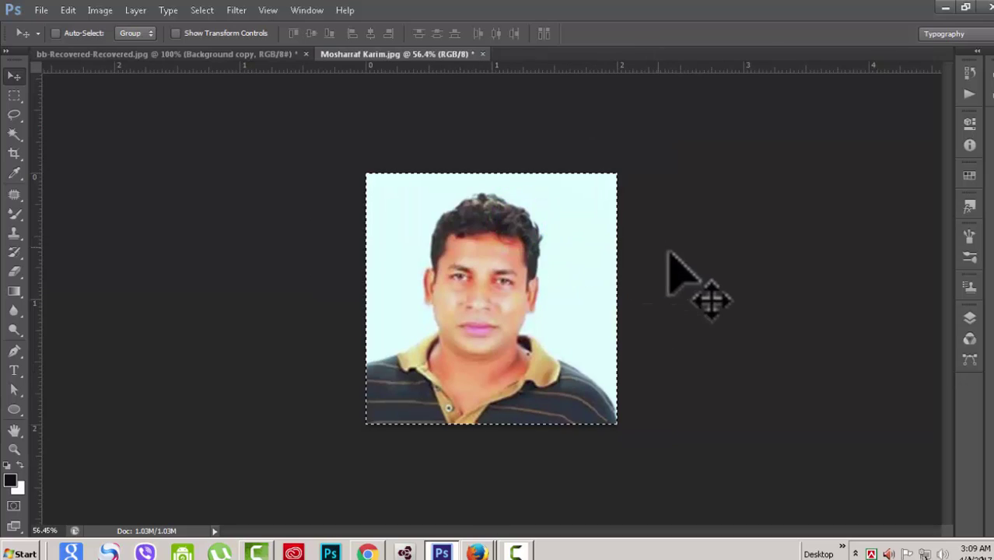
pyautogui.click(482, 53)
pyautogui.click(509, 216)
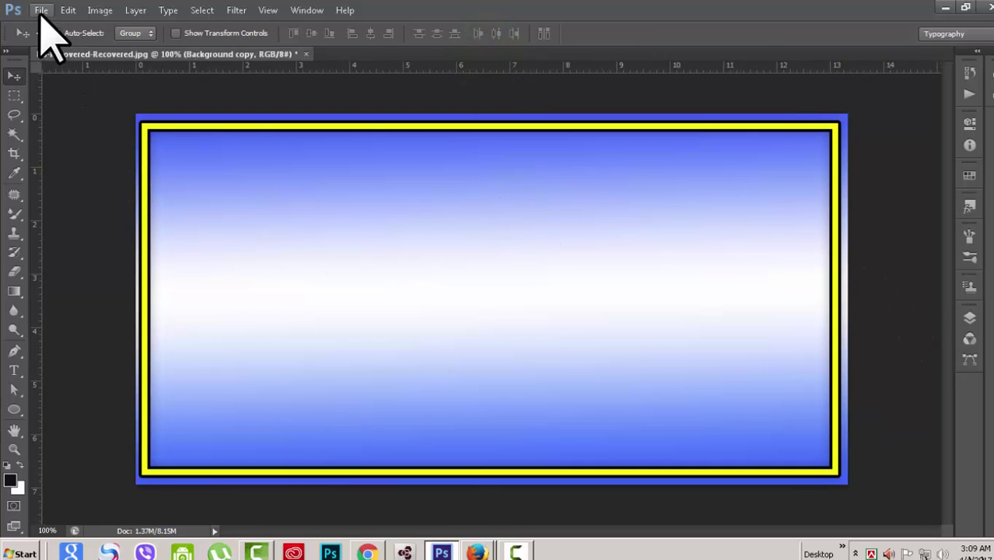
# Open the monalisa JPEG image from the Desktop.
pyautogui.click(41, 11)
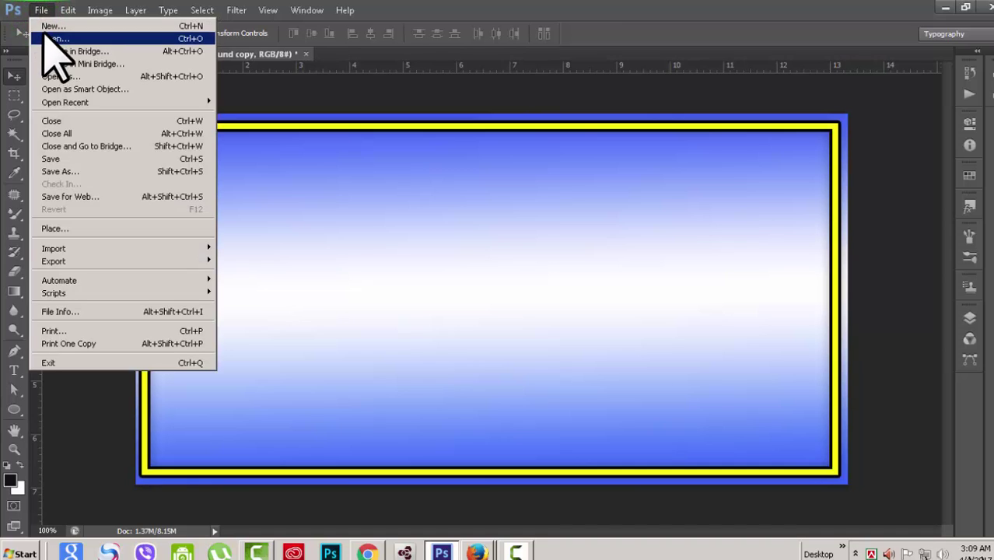
pyautogui.click(49, 38)
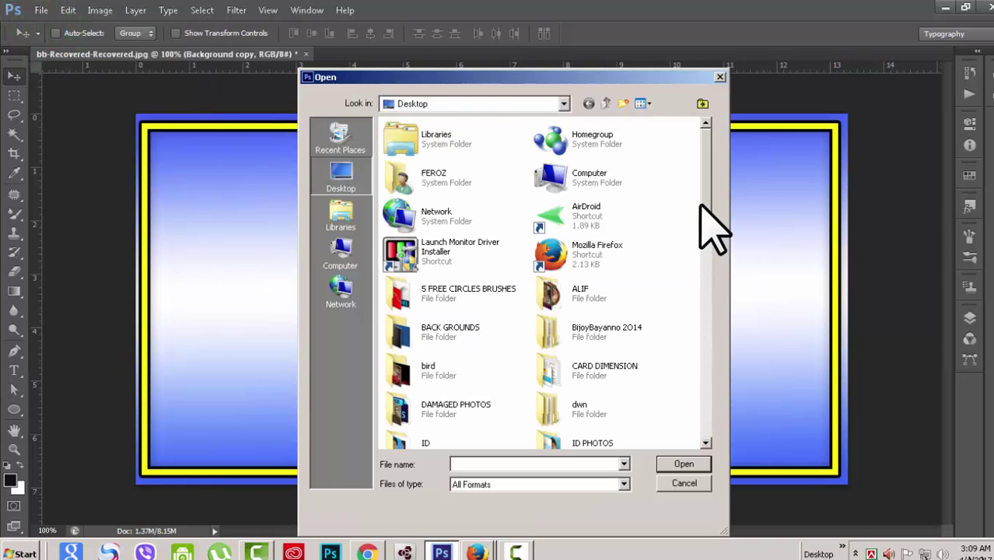
pyautogui.moveTo(702, 207); pyautogui.dragTo(695, 426)
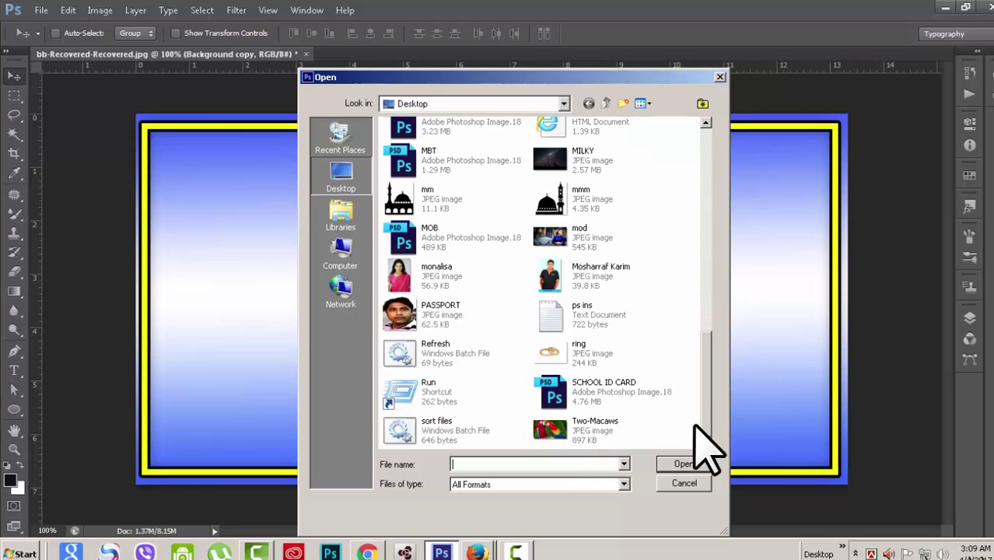
pyautogui.click(396, 272)
pyautogui.click(684, 465)
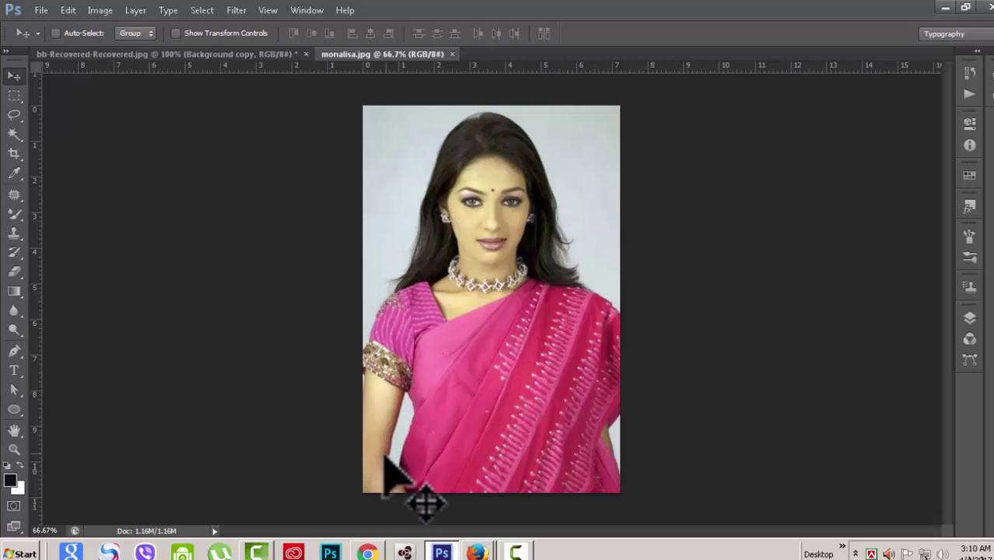
pyautogui.click(969, 94)
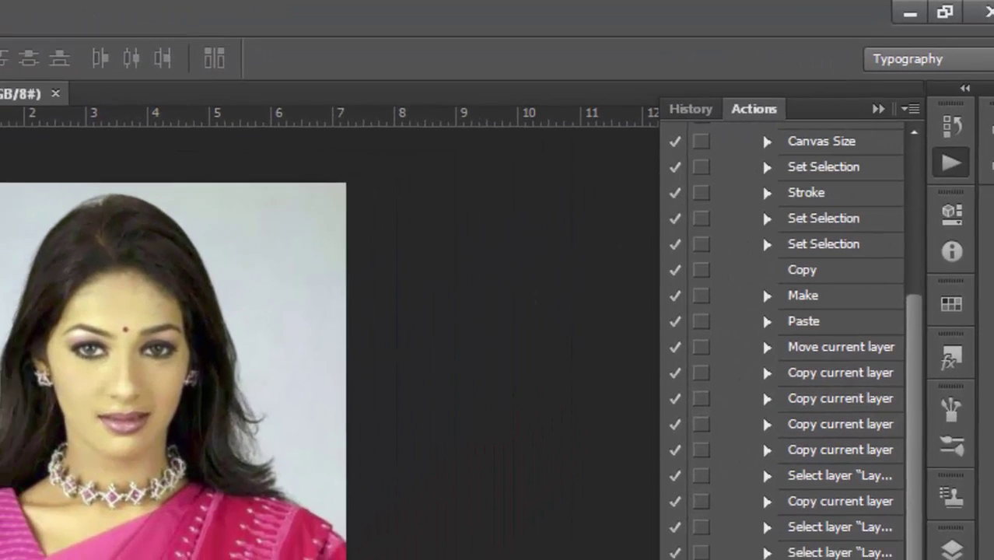
pyautogui.click(951, 162)
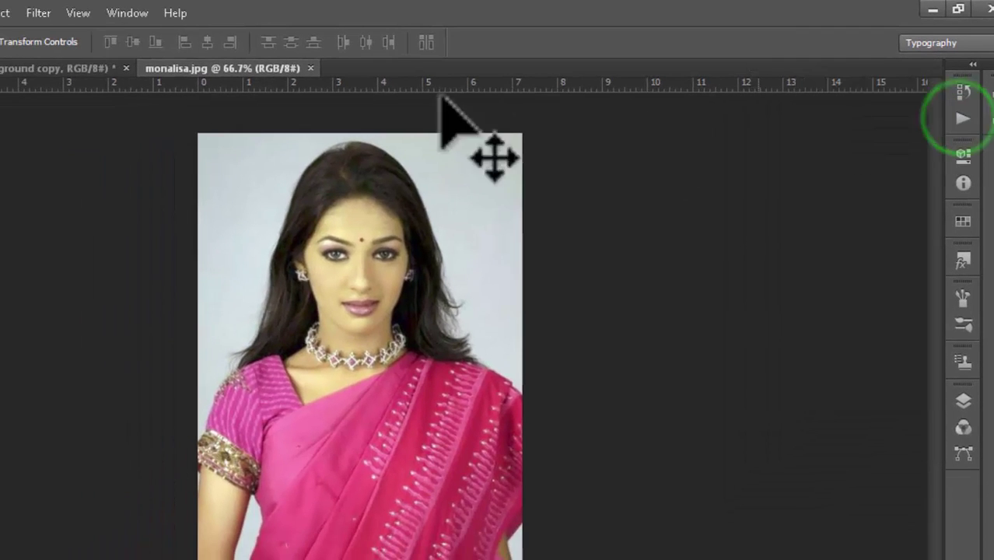
pyautogui.click(123, 13)
pyautogui.click(122, 97)
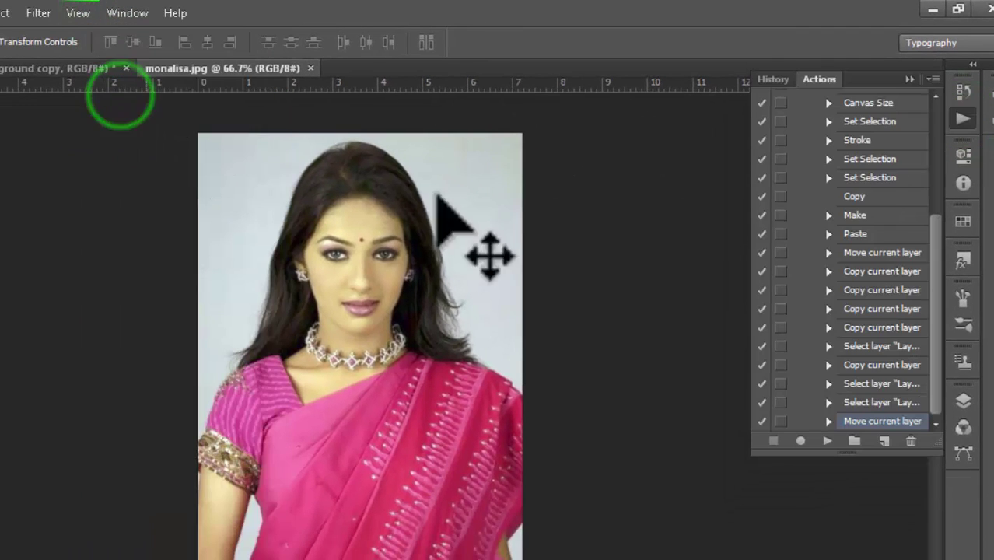
pyautogui.click(908, 79)
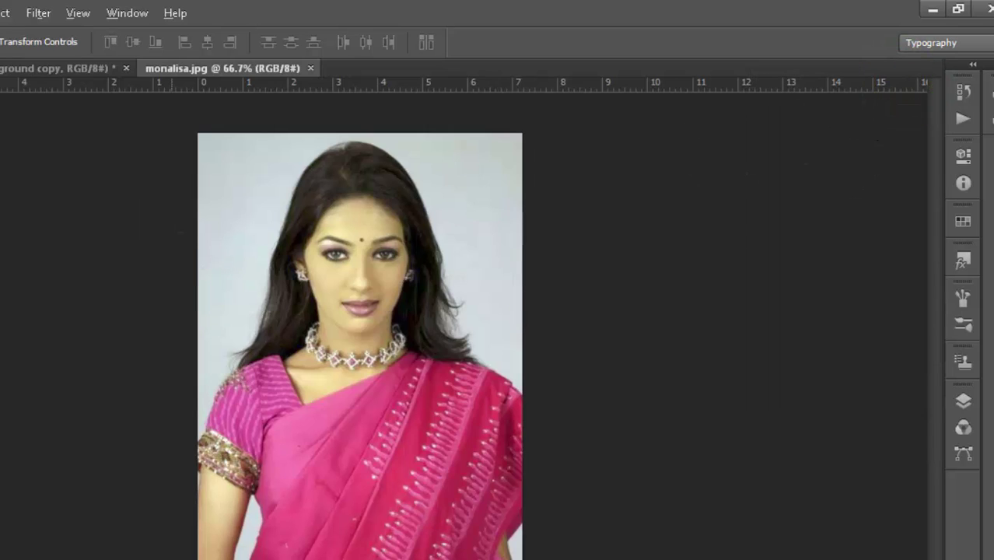
# Play the recorded action of the MY PP SIZE PHOTO set on monalisa.jpg, starting from its Crop command.
pyautogui.hotkey('alt', 'F9')
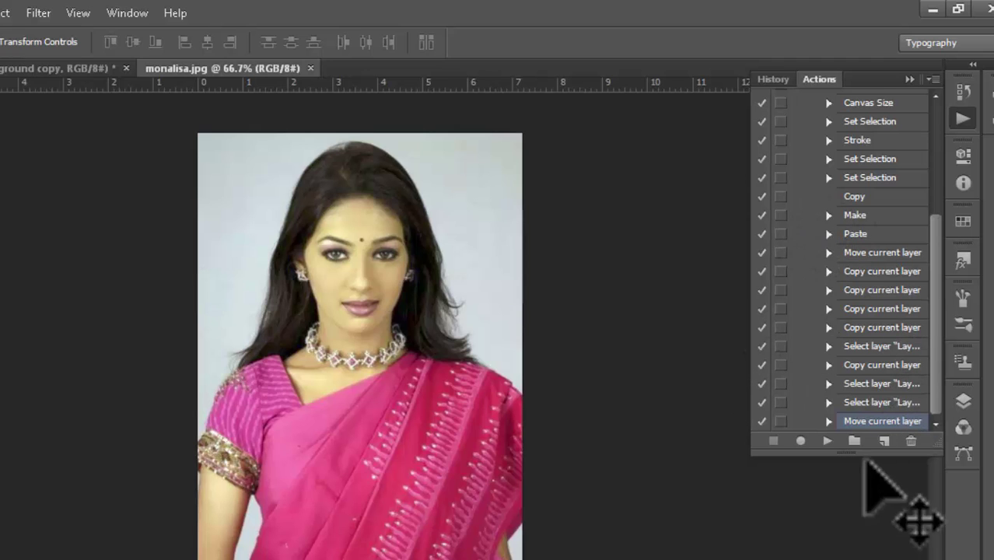
pyautogui.moveTo(933, 311); pyautogui.dragTo(933, 221)
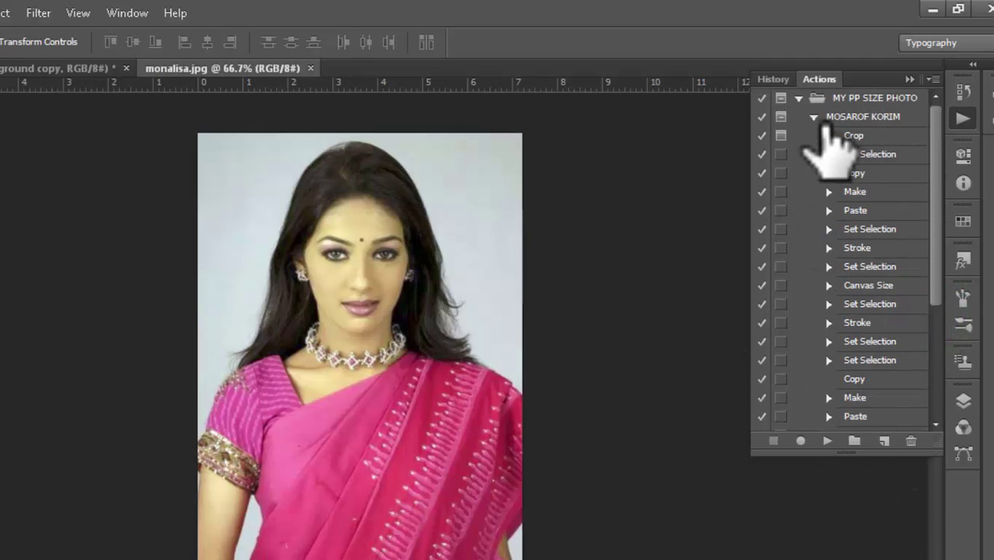
pyautogui.click(815, 117)
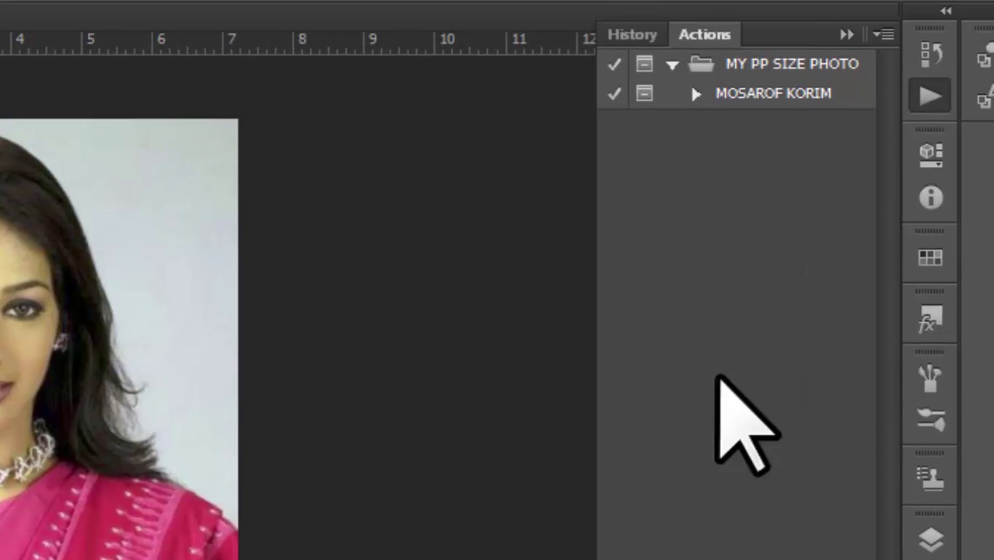
pyautogui.click(696, 94)
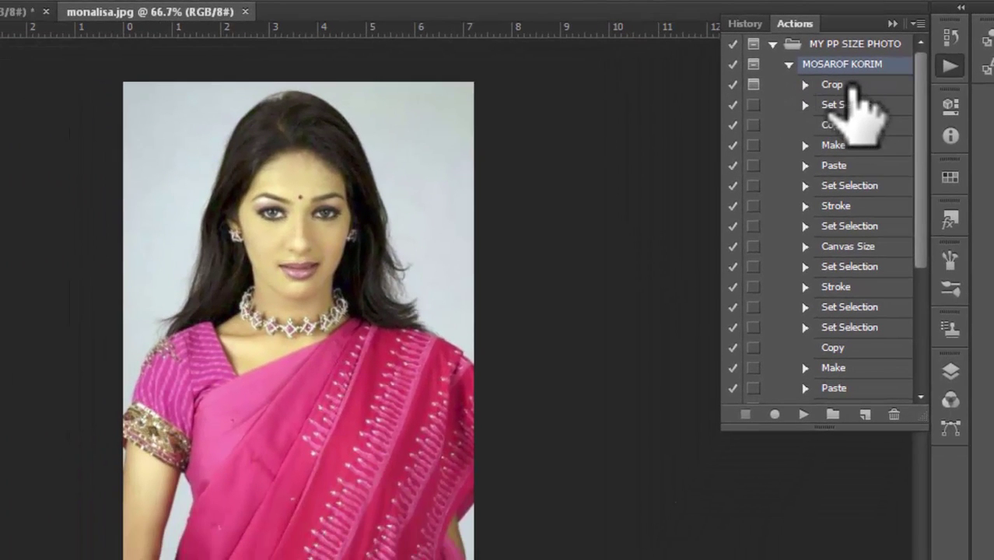
pyautogui.click(828, 86)
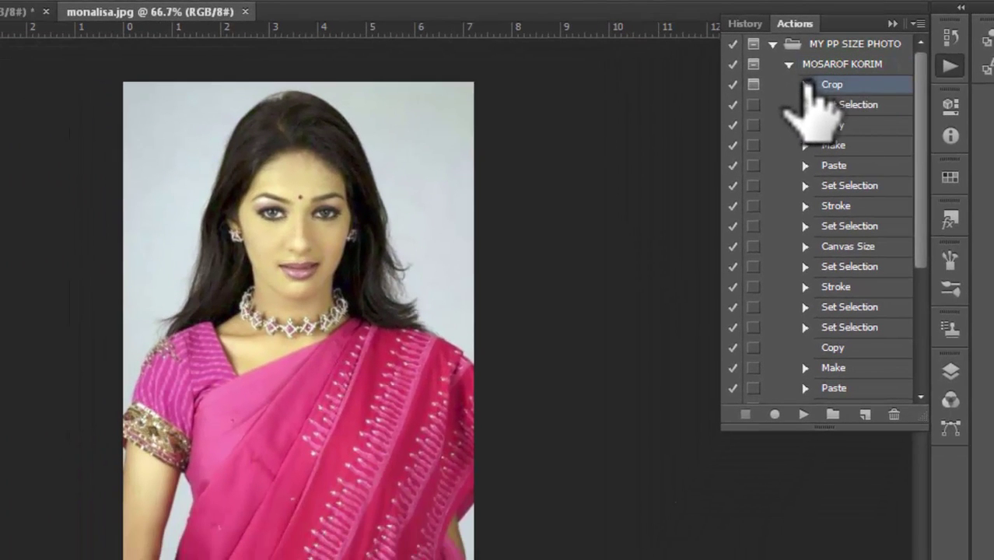
pyautogui.click(806, 84)
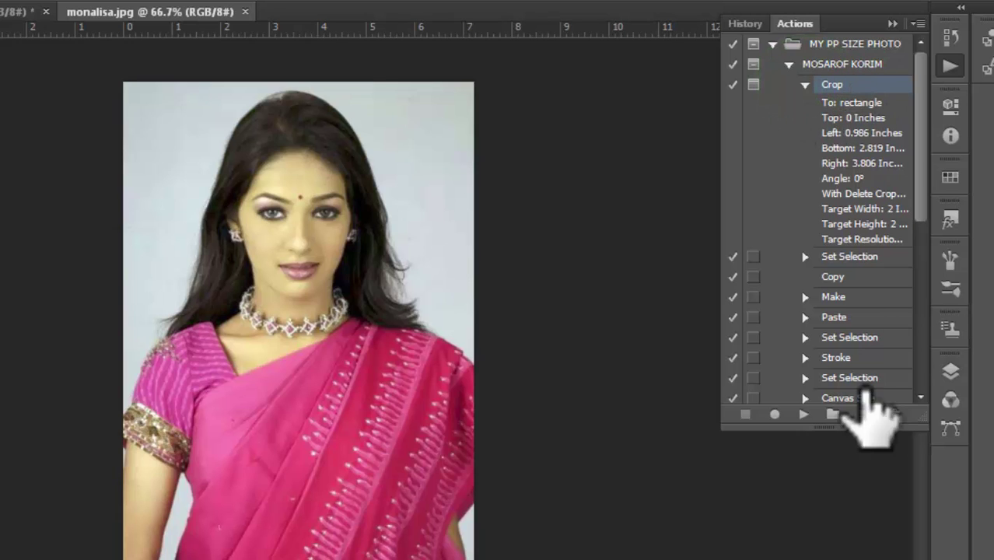
pyautogui.click(803, 415)
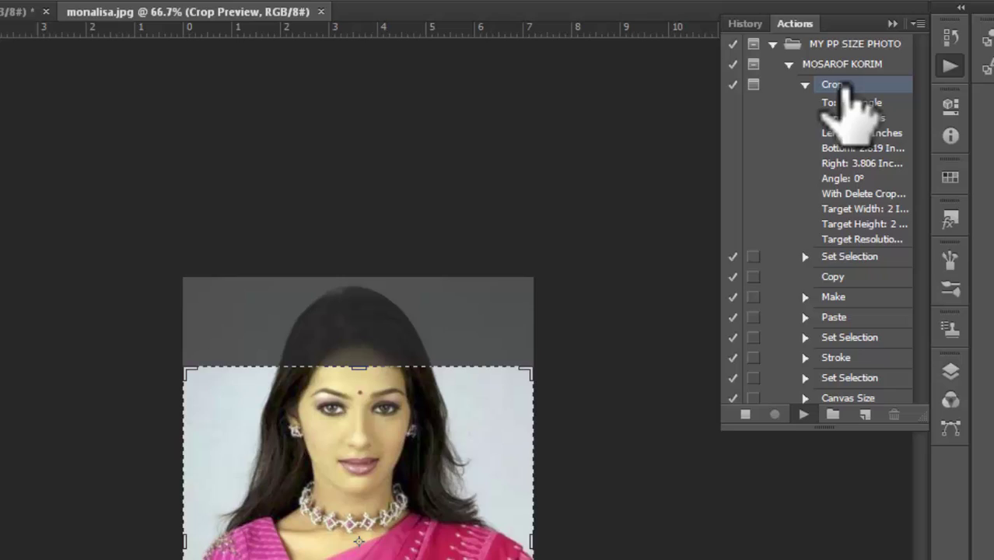
# Shift the photo within the crop frame so the frame covers the head and shoulders up to the photo's upper edge.
pyautogui.scroll(-2, 423, 471)
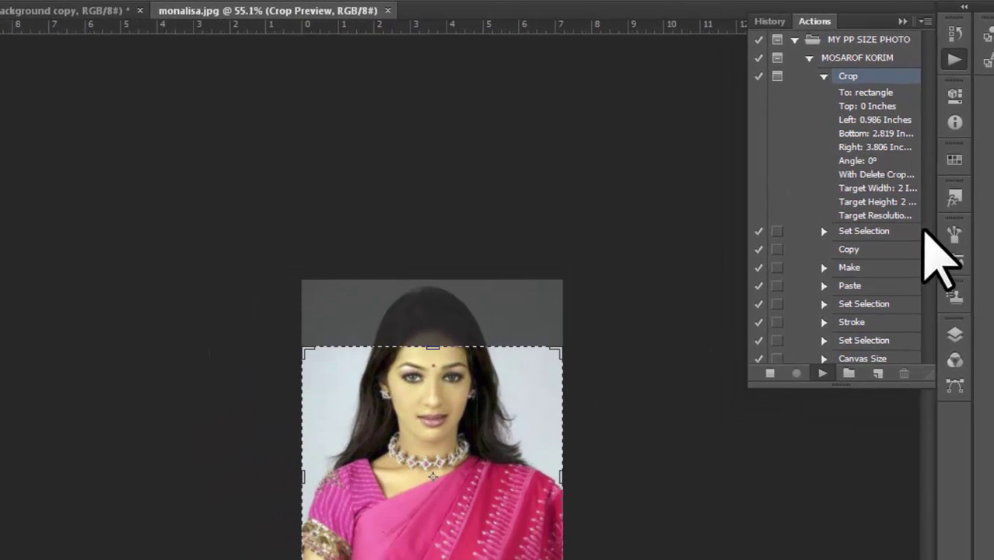
pyautogui.click(900, 19)
pyautogui.moveTo(924, 247); pyautogui.dragTo(926, 338)
pyautogui.scroll(1, 528, 257)
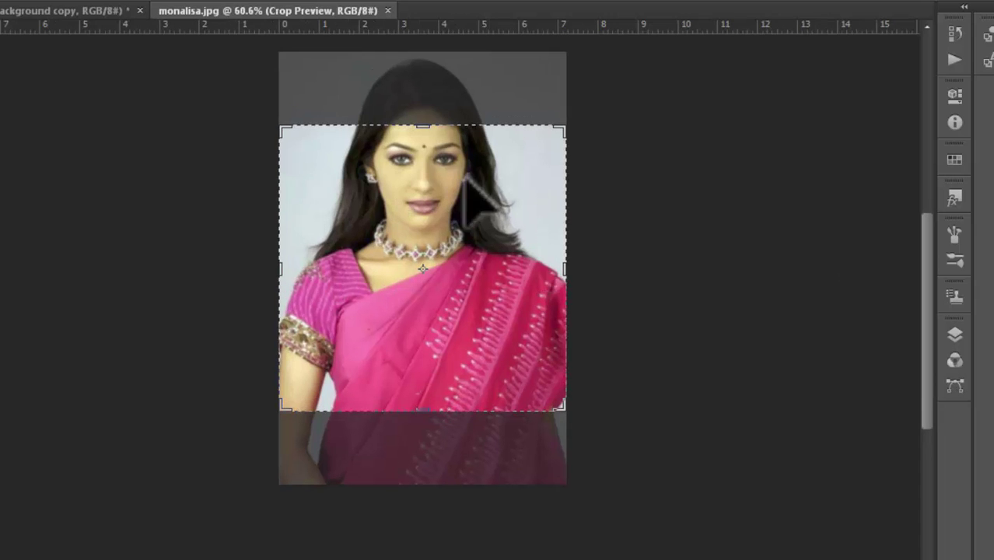
pyautogui.moveTo(928, 371); pyautogui.dragTo(920, 341)
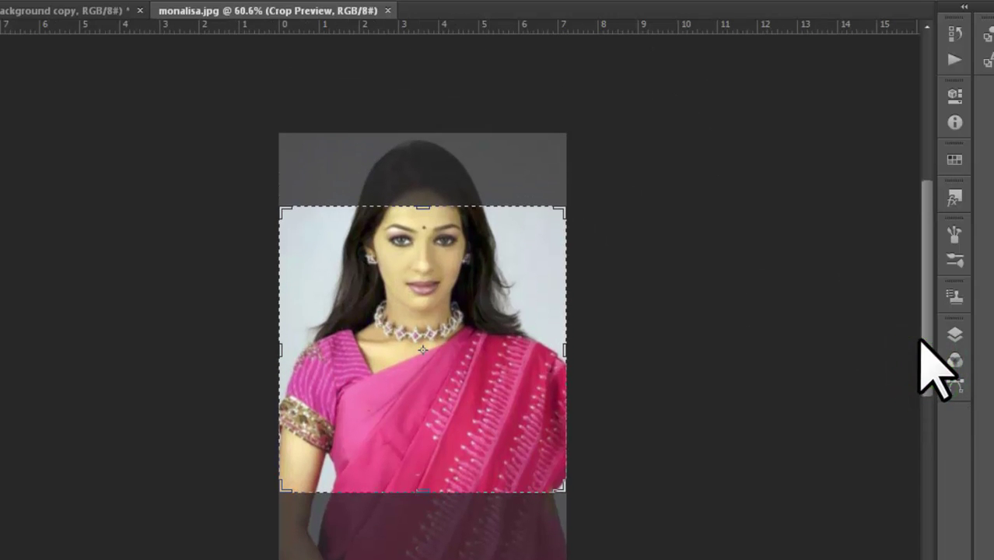
pyautogui.moveTo(483, 317); pyautogui.dragTo(493, 384)
pyautogui.scroll(1, 847, 389)
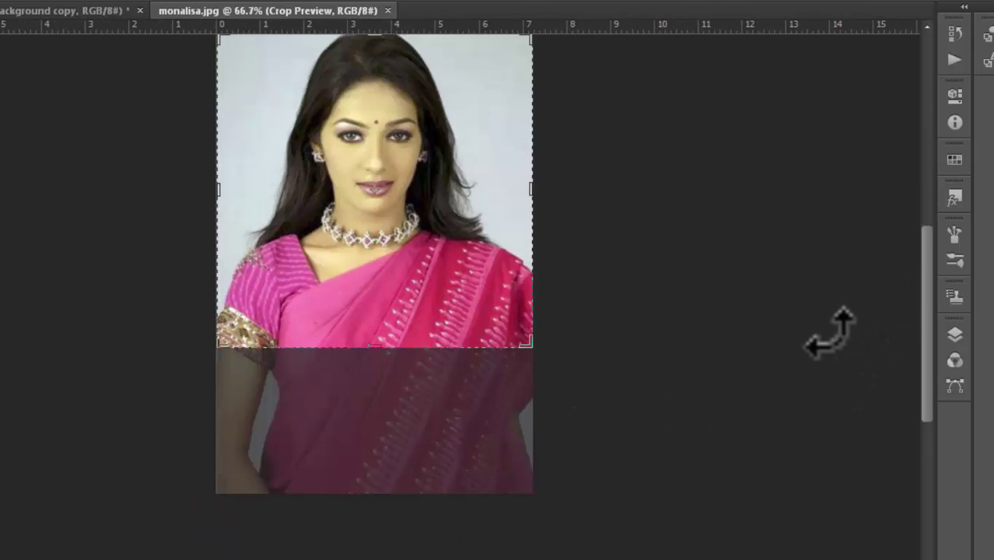
# Check the dialog on/off toggle of the Crop command in the recorded action.
pyautogui.click(943, 56)
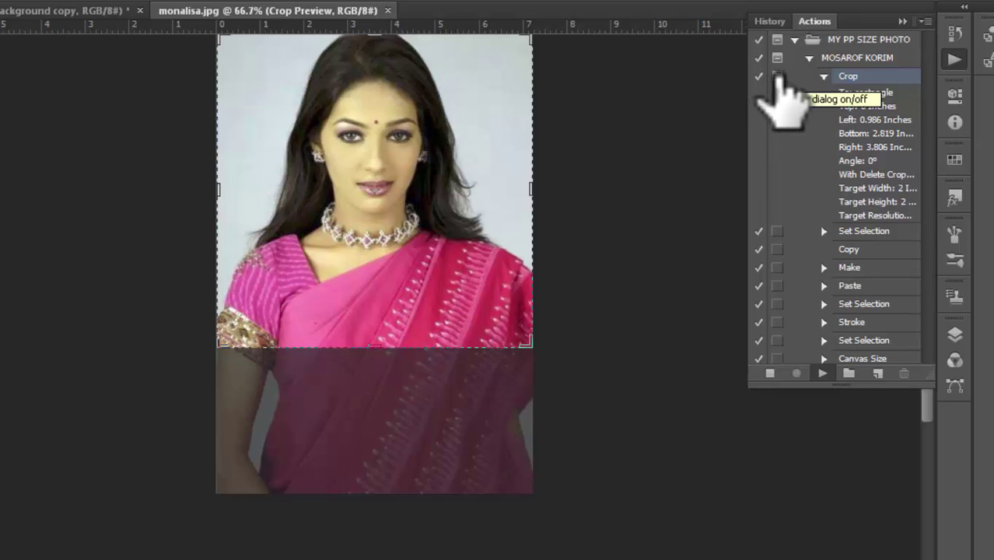
pyautogui.click(778, 76)
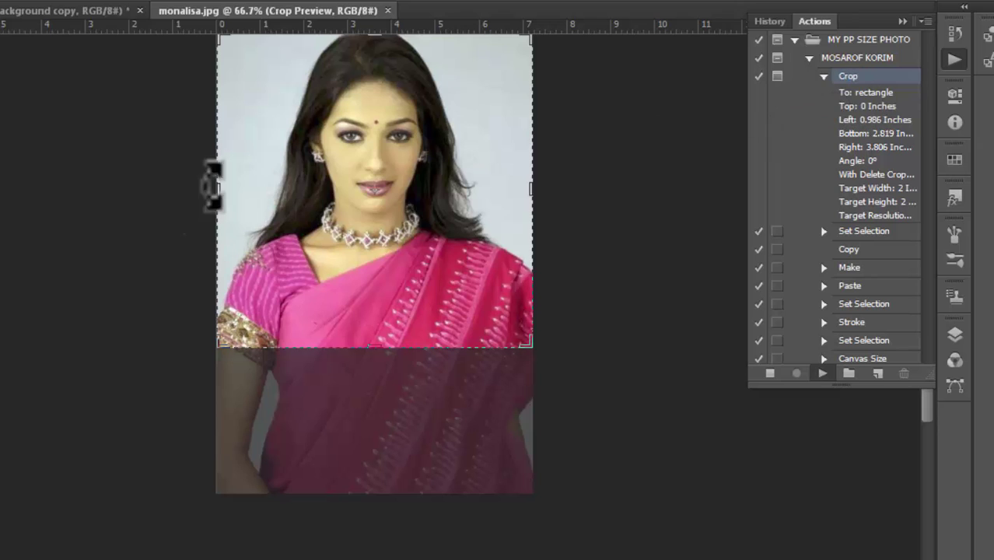
pyautogui.click(902, 22)
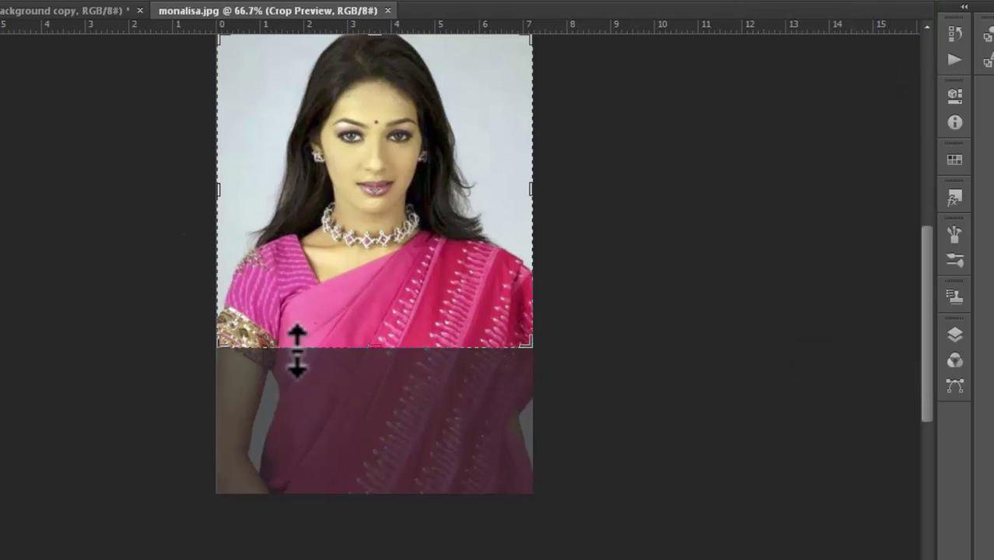
# Fine-tune the photo's position so its upper edge lines up with the top of the crop frame.
pyautogui.scroll(1, 321, 355)
pyautogui.scroll(-3, 339, 359)
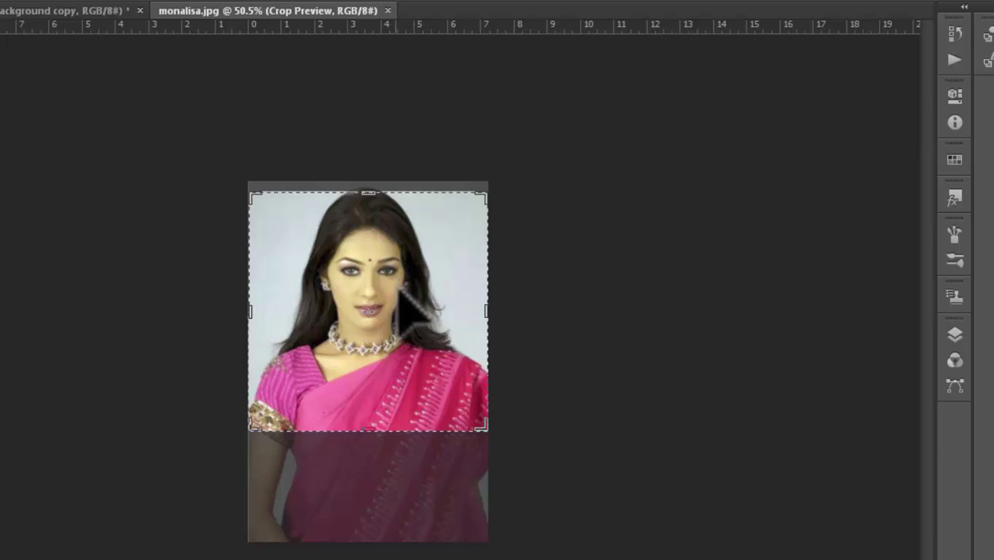
pyautogui.moveTo(408, 341); pyautogui.dragTo(405, 352)
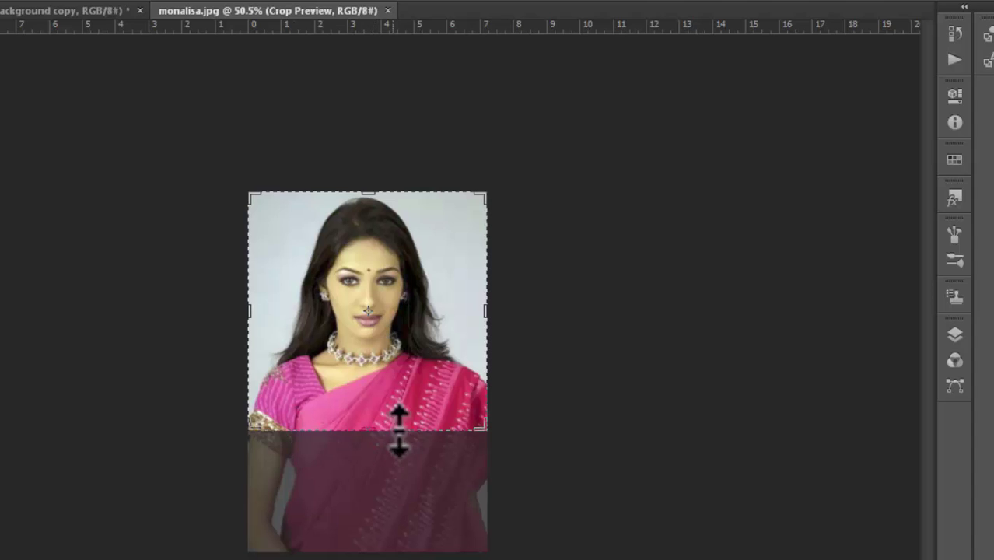
# Tighten the crop frame around the head and shoulders, centre the photo in it, and apply the crop so the action continues.
pyautogui.moveTo(480, 431); pyautogui.dragTo(476, 420)
pyautogui.click(416, 404)
pyautogui.moveTo(410, 392); pyautogui.dragTo(398, 414)
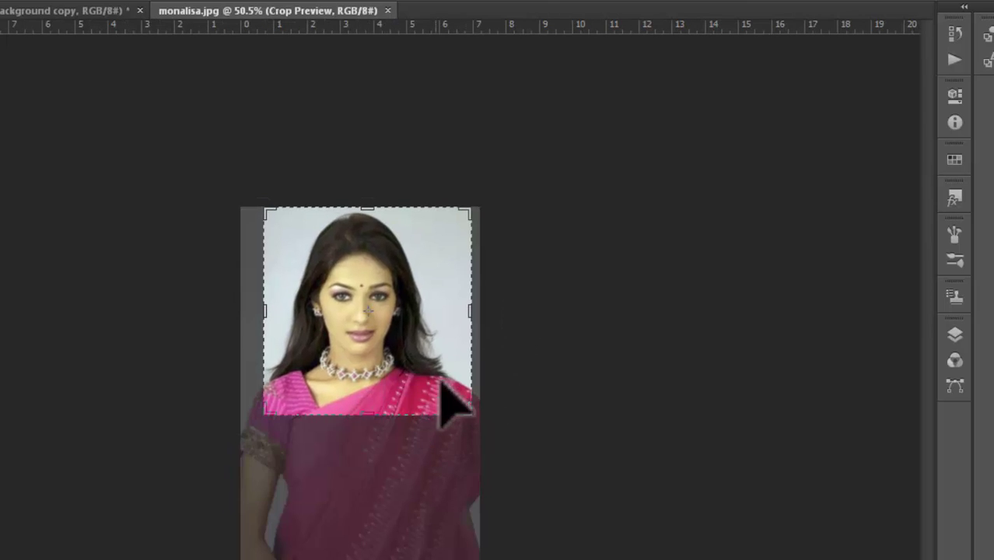
pyautogui.moveTo(266, 412); pyautogui.dragTo(262, 418)
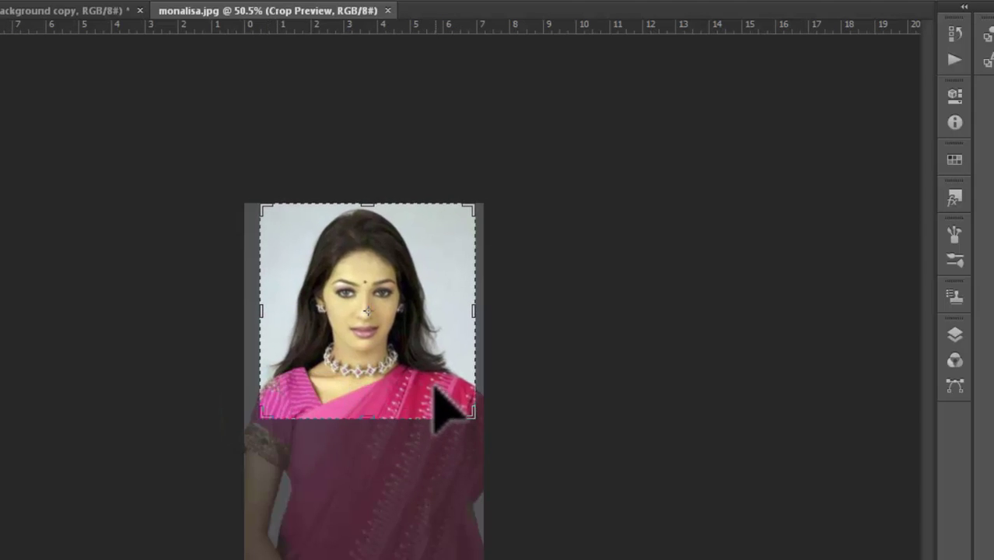
pyautogui.moveTo(433, 387); pyautogui.dragTo(399, 406)
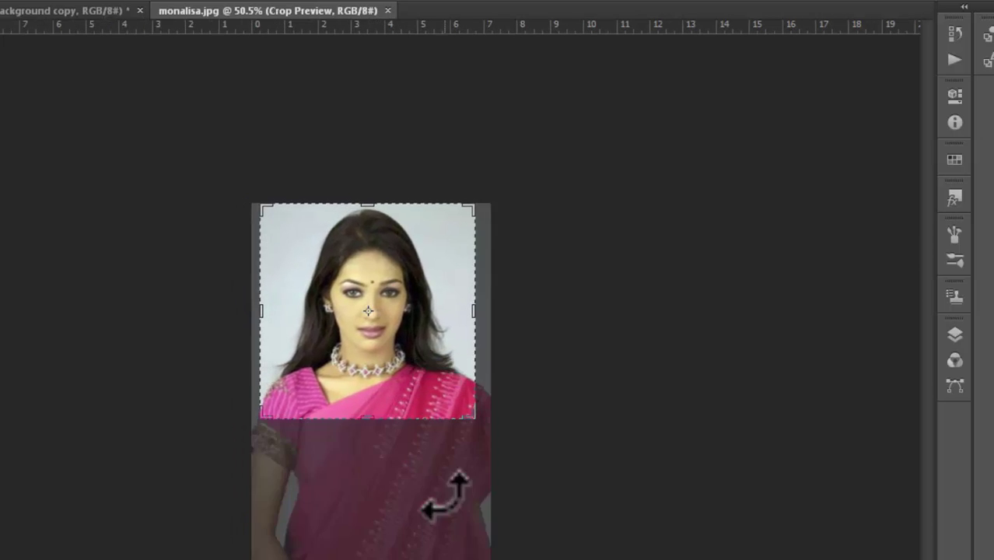
pyautogui.press('Return')
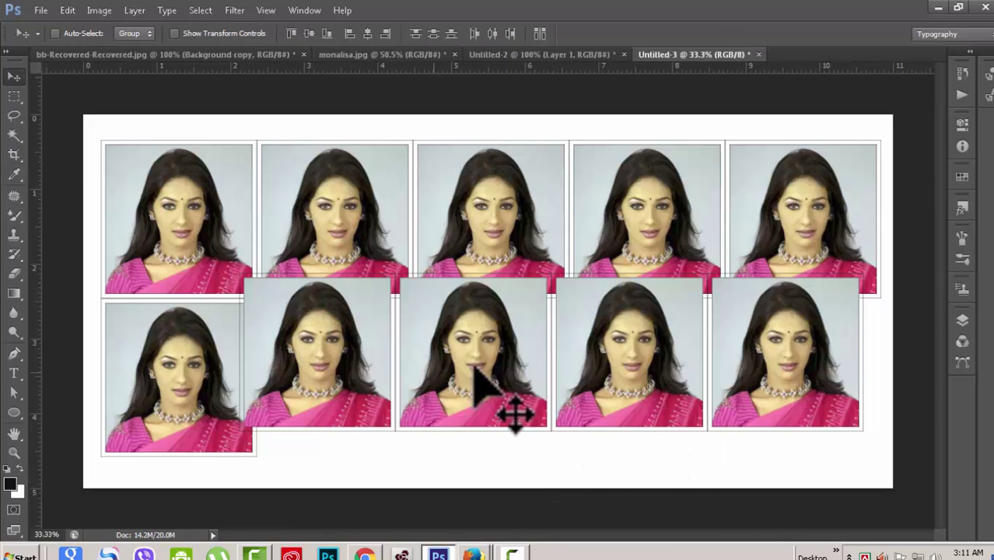
# Clear the multiple layer selection and move the four misplaced lower-row portraits into place beneath the upper row.
pyautogui.scroll(-3, 765, 388)
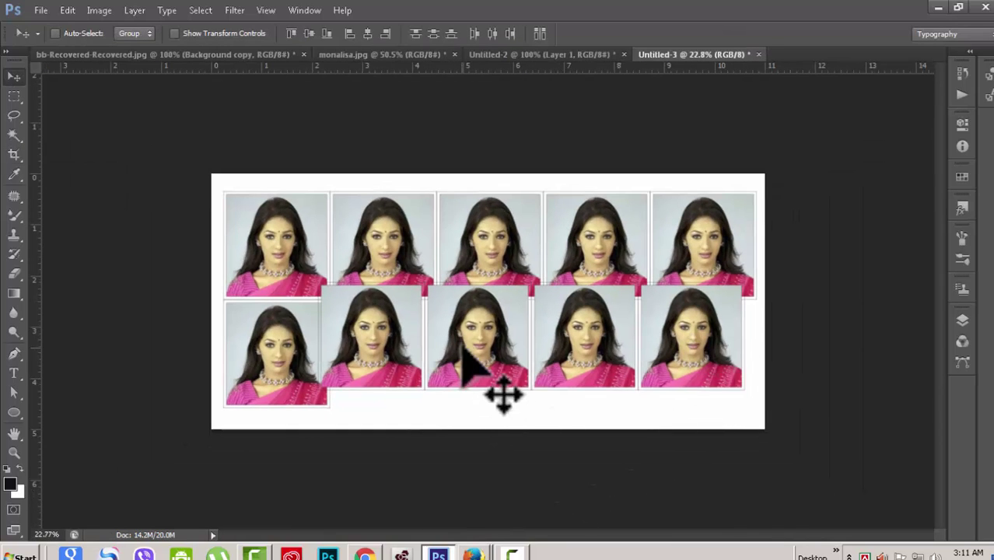
pyautogui.click(962, 317)
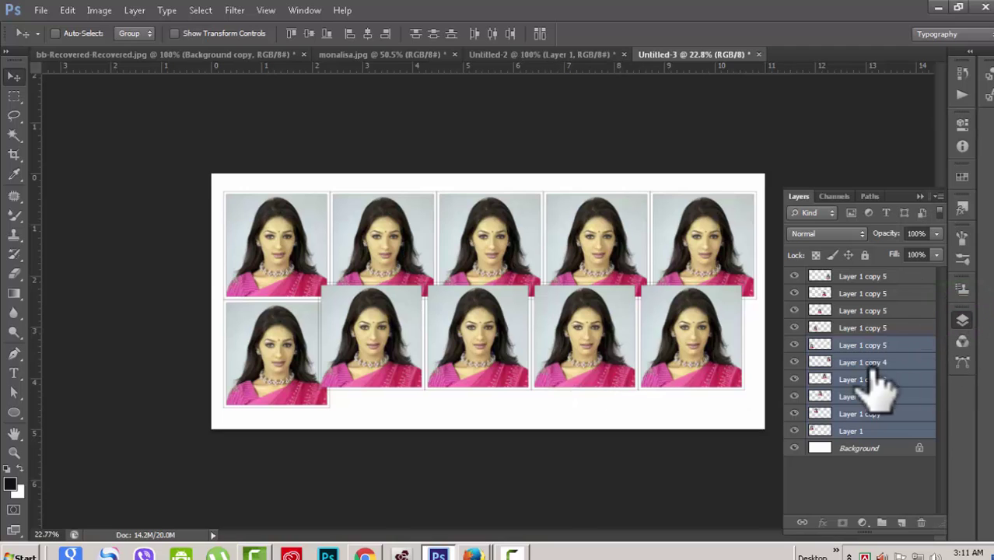
pyautogui.click(887, 429)
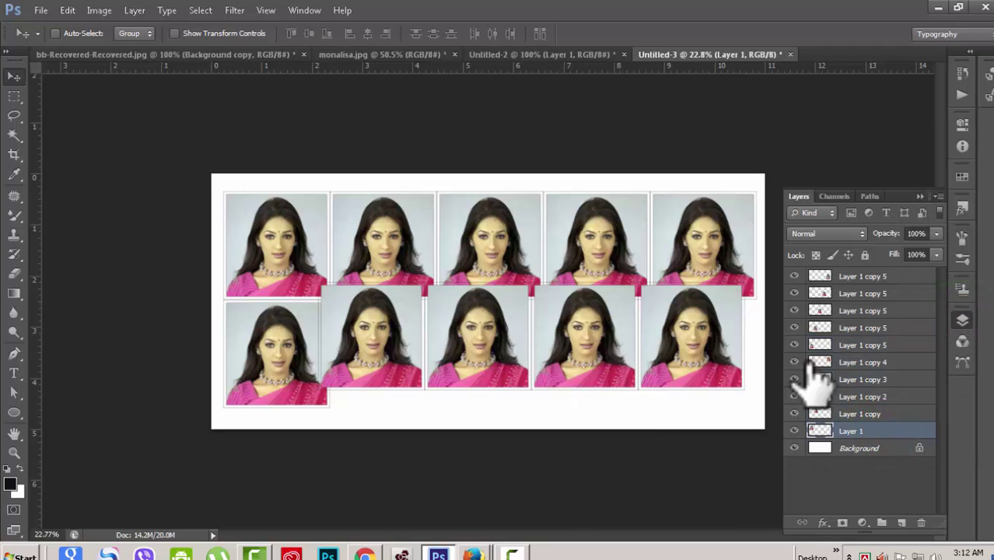
pyautogui.moveTo(663, 358); pyautogui.dragTo(654, 360)
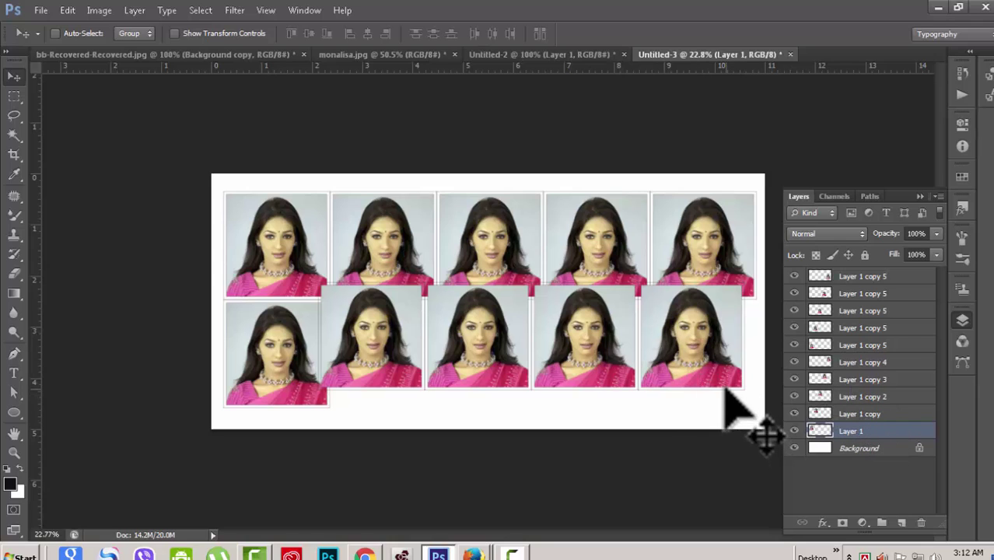
pyautogui.moveTo(700, 377); pyautogui.dragTo(712, 395)
pyautogui.moveTo(590, 361); pyautogui.dragTo(600, 389)
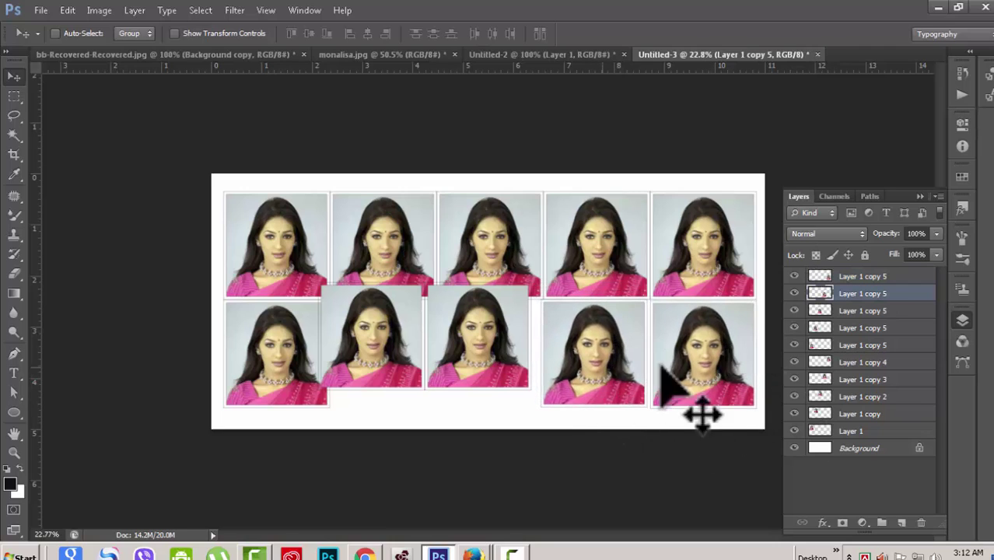
pyautogui.moveTo(475, 352); pyautogui.dragTo(488, 377)
pyautogui.moveTo(379, 370)
pyautogui.mouseDown()
pyautogui.moveTo(388, 392)
pyautogui.moveTo(391, 382)
pyautogui.mouseUp()
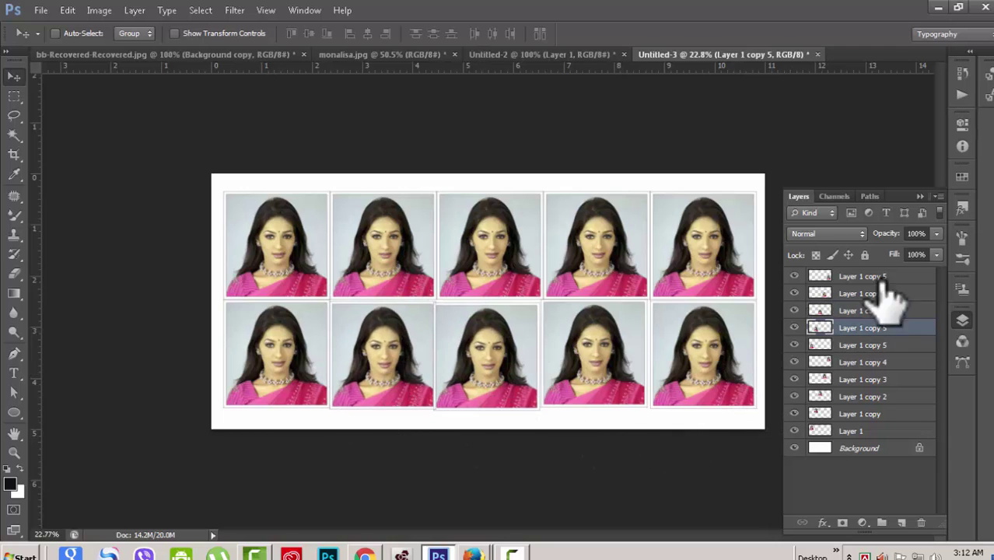
# Select the topmost layer and nudge the fourth and third lower-row portraits into line with their neighbours.
pyautogui.click(910, 277)
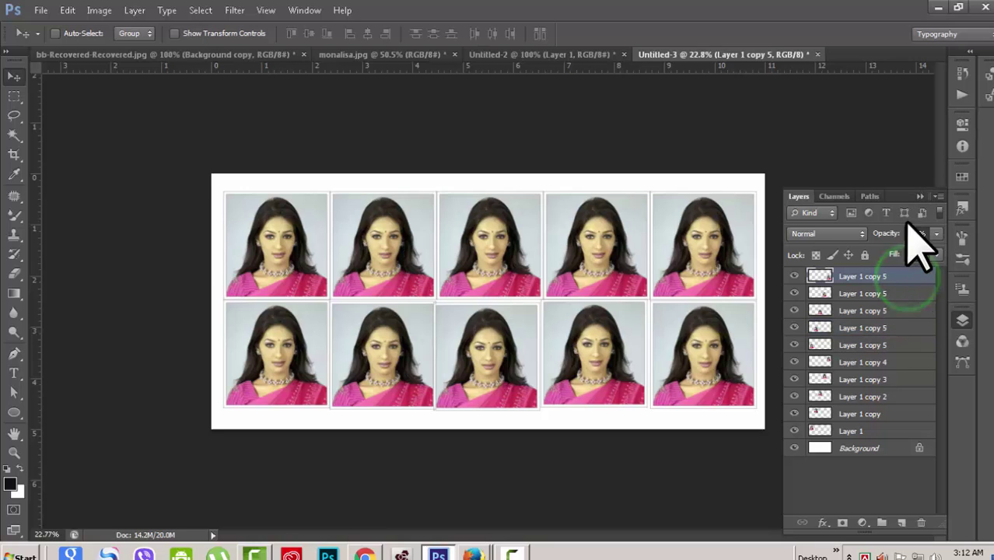
pyautogui.click(920, 196)
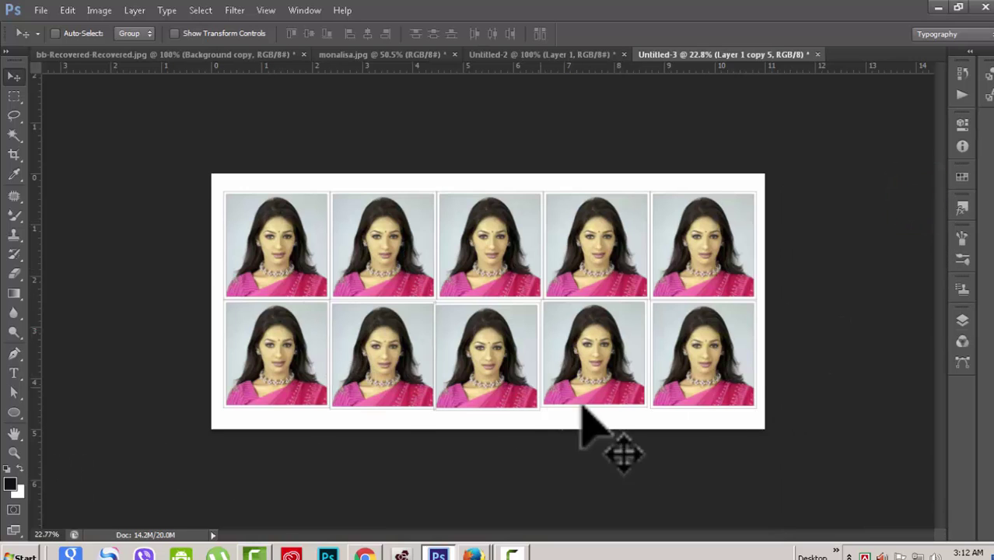
pyautogui.hotkey('ctrl', '+')
pyautogui.scroll(1, 611, 423)
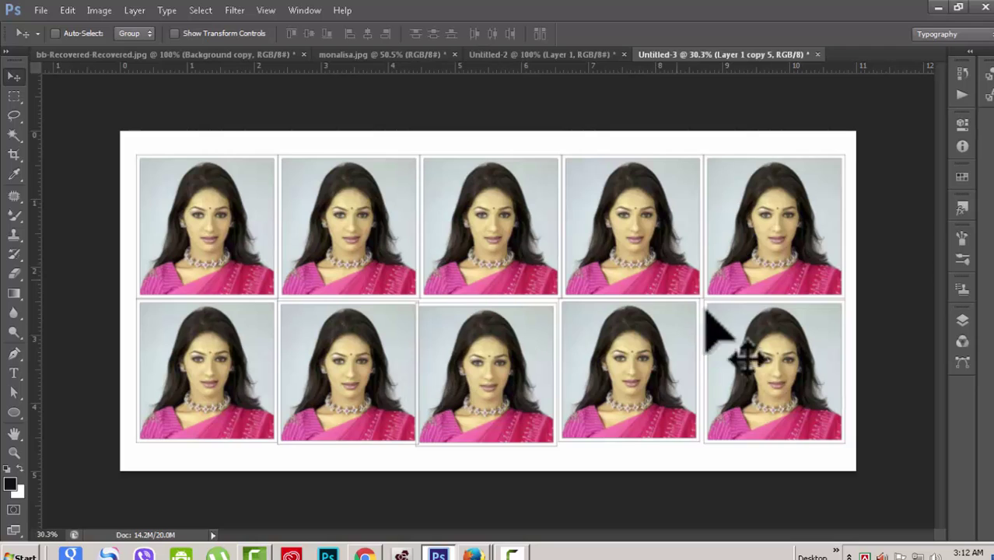
pyautogui.moveTo(669, 373); pyautogui.dragTo(666, 369)
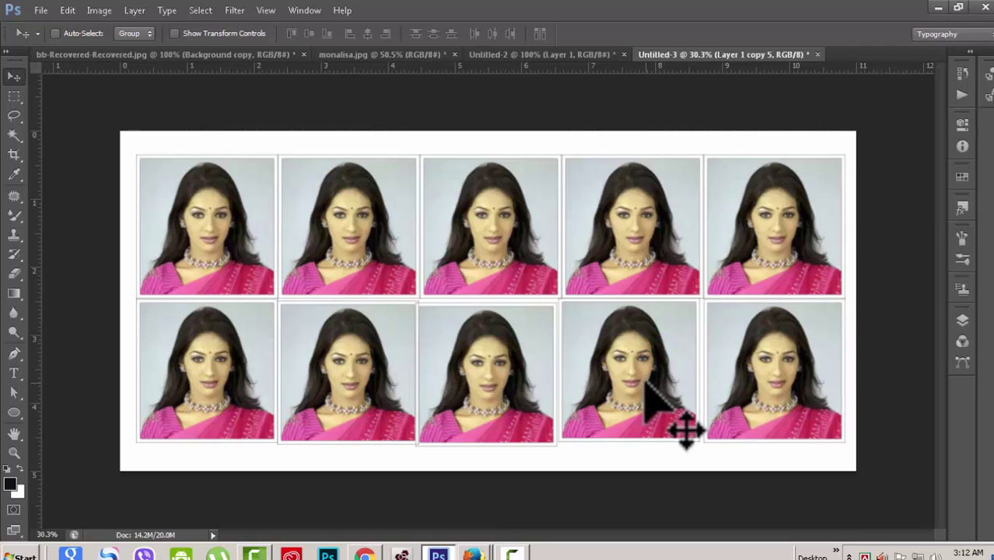
pyautogui.moveTo(640, 373); pyautogui.dragTo(643, 368)
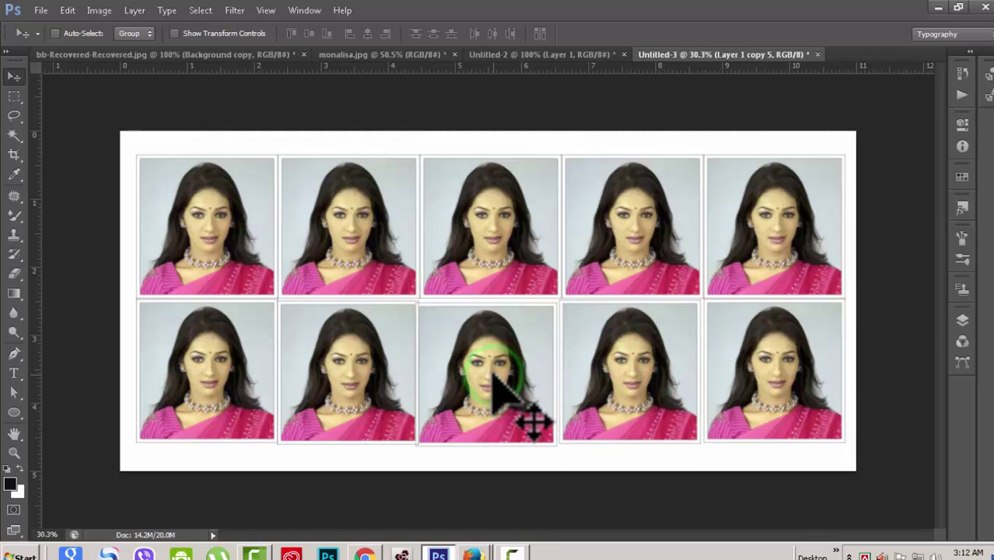
pyautogui.moveTo(493, 376); pyautogui.dragTo(455, 350)
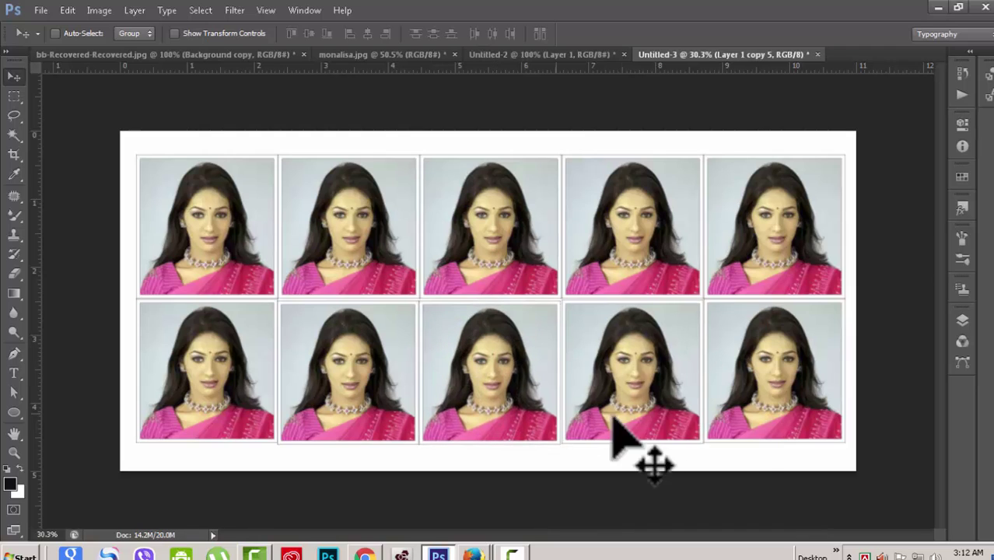
pyautogui.scroll(-2, 555, 444)
pyautogui.scroll(1, 554, 442)
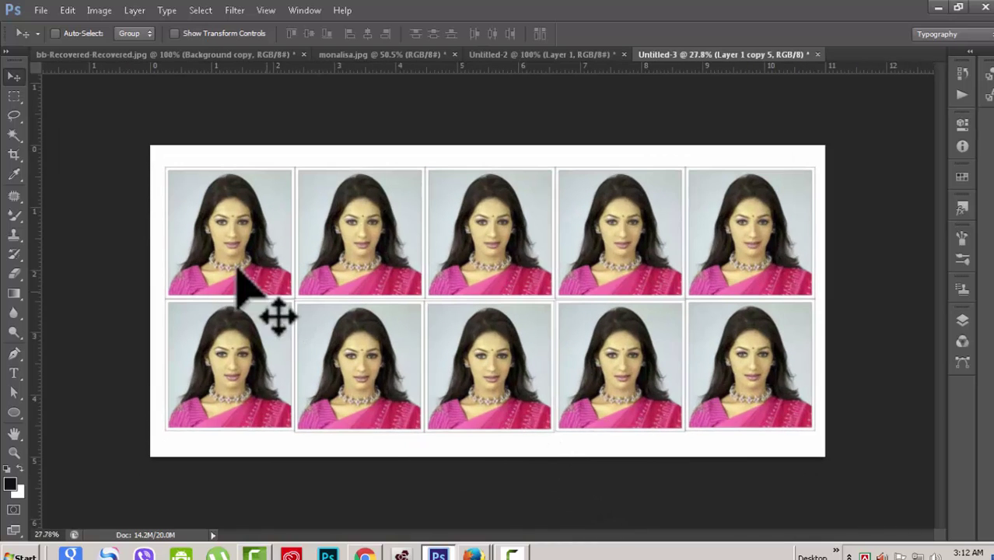
# Open the photo bd_cute_actress_purnima from the Desktop.
pyautogui.click(41, 11)
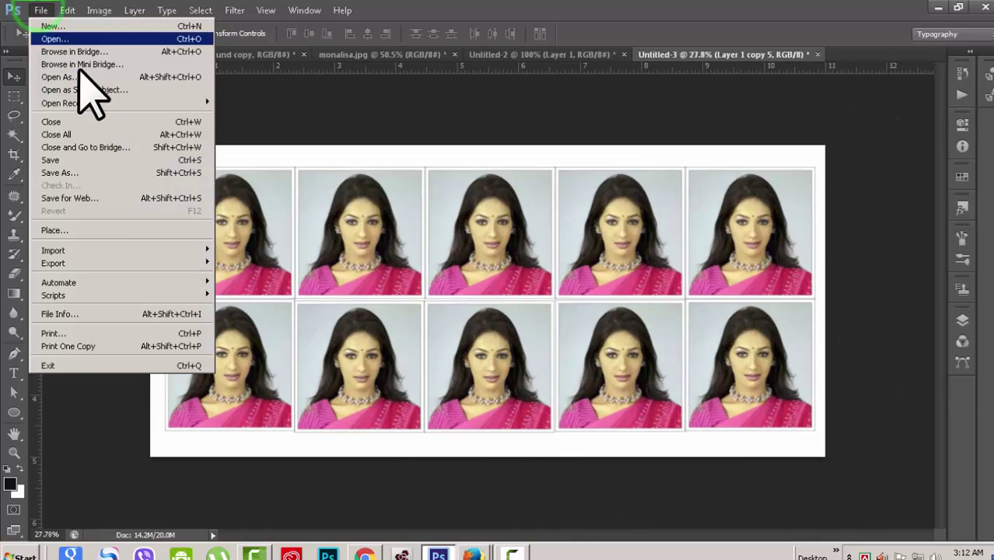
pyautogui.click(60, 40)
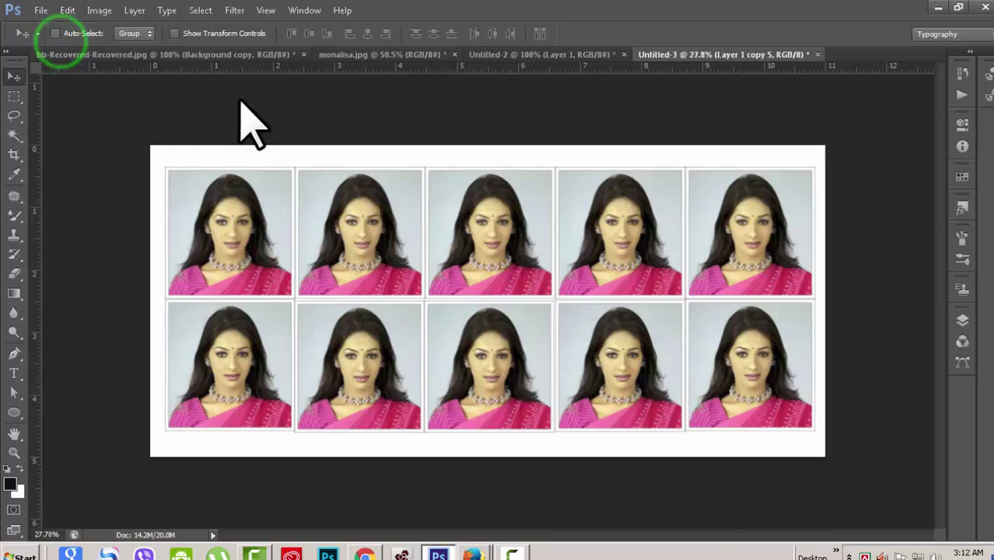
pyautogui.moveTo(703, 220); pyautogui.dragTo(692, 330)
pyautogui.click(400, 211)
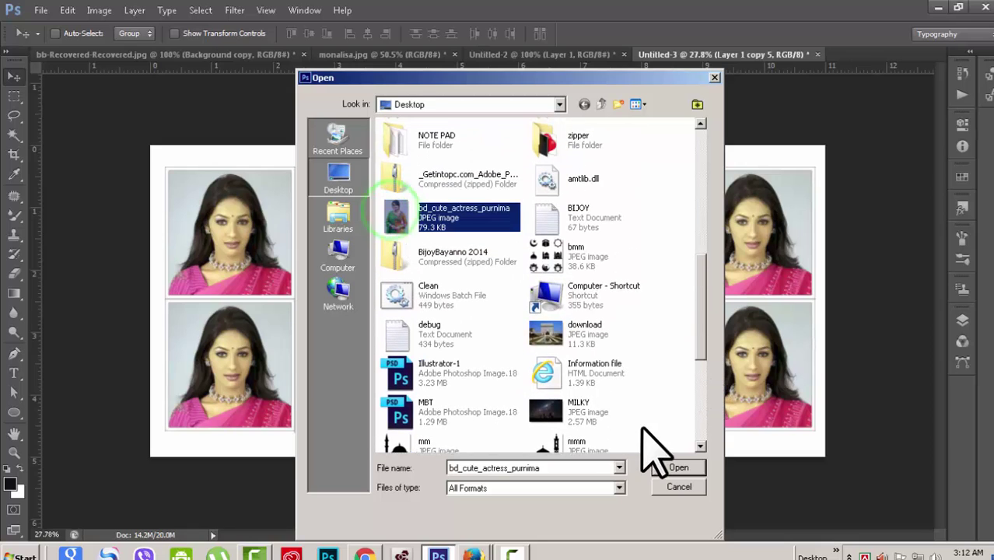
pyautogui.click(674, 468)
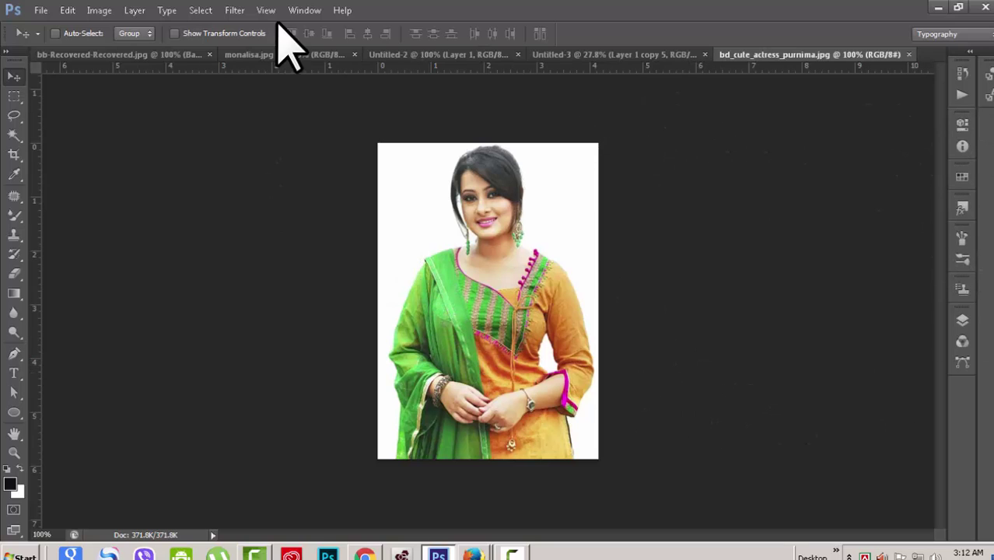
# Play the recorded action on the newly opened photo, starting from its Crop command.
pyautogui.click(305, 10)
pyautogui.click(311, 78)
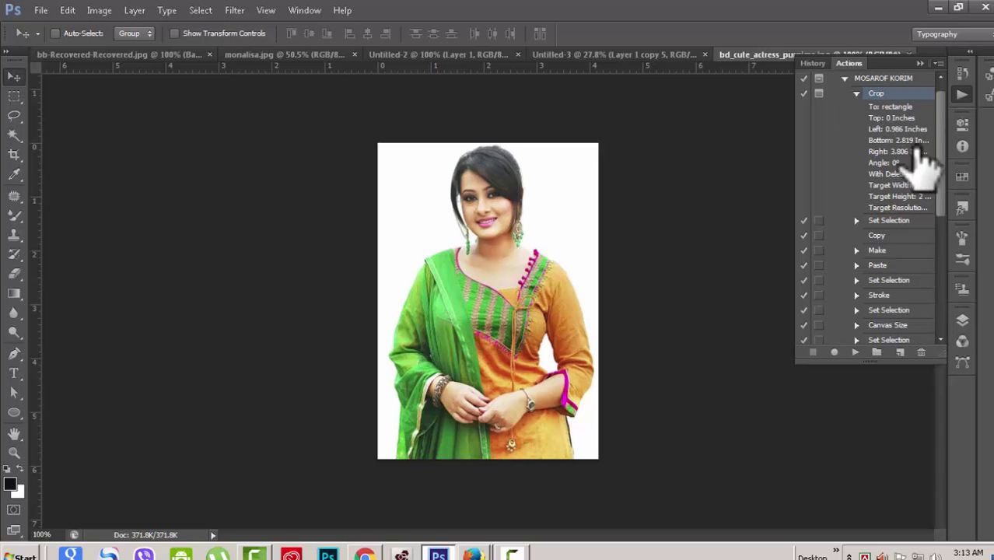
pyautogui.click(854, 354)
pyautogui.scroll(-3, 583, 406)
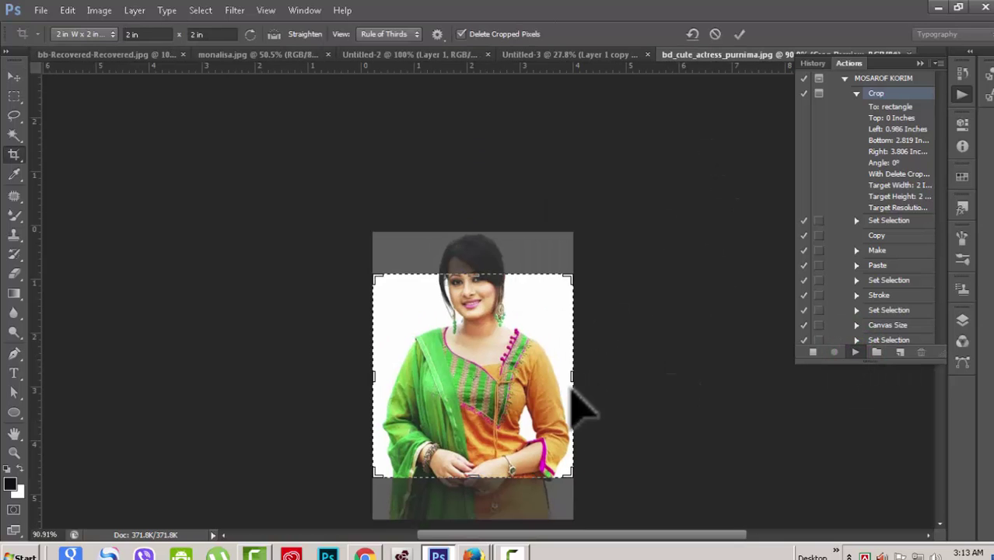
# Align the 2 x 2 in crop frame with the photo's upper edge, shrink it around the head and shoulders, and apply it.
pyautogui.moveTo(464, 406); pyautogui.dragTo(465, 451)
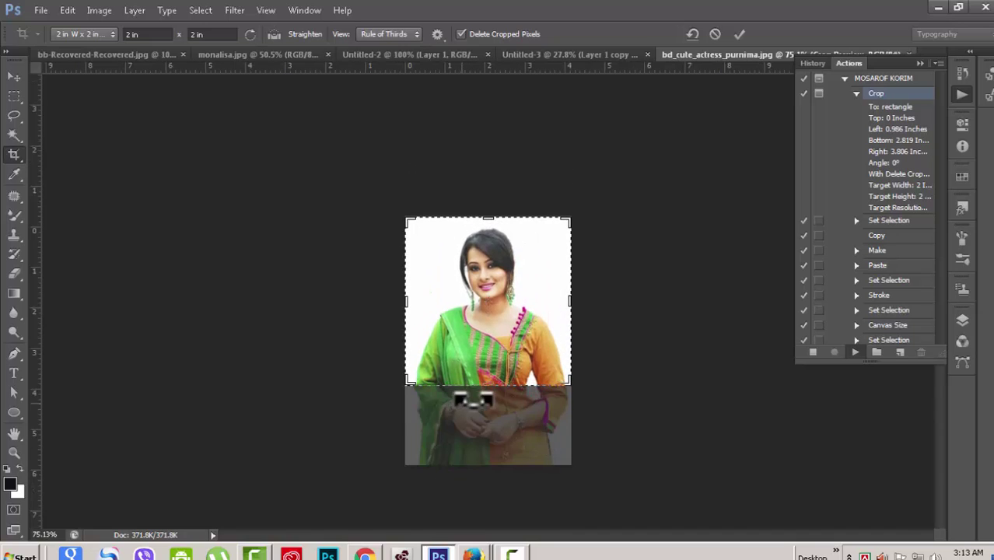
pyautogui.moveTo(486, 386); pyautogui.dragTo(484, 359)
pyautogui.moveTo(509, 309)
pyautogui.mouseDown()
pyautogui.moveTo(524, 308)
pyautogui.moveTo(510, 301)
pyautogui.mouseUp()
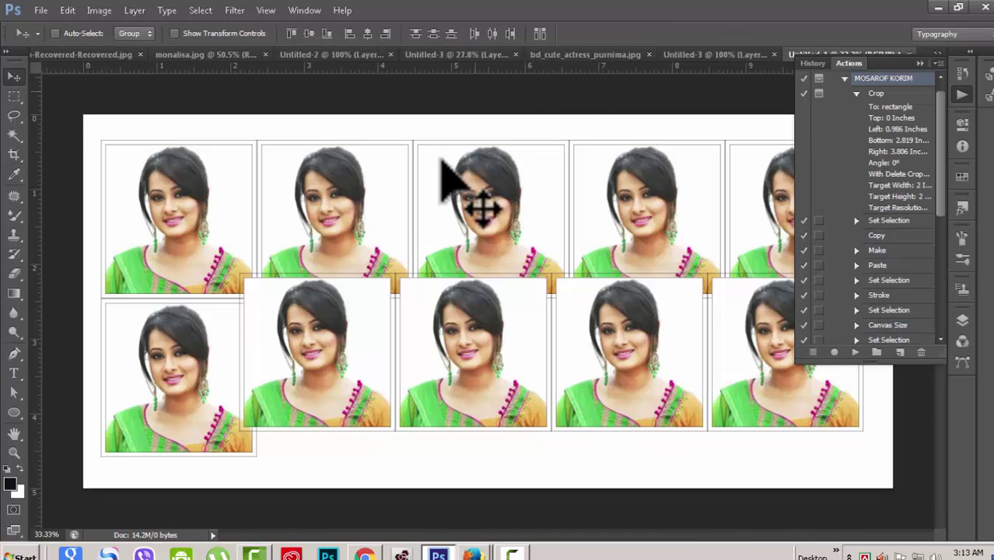
# Replace the multiple layer selection on the new sheet with only the topmost Layer 1 copy 5.
pyautogui.click(920, 63)
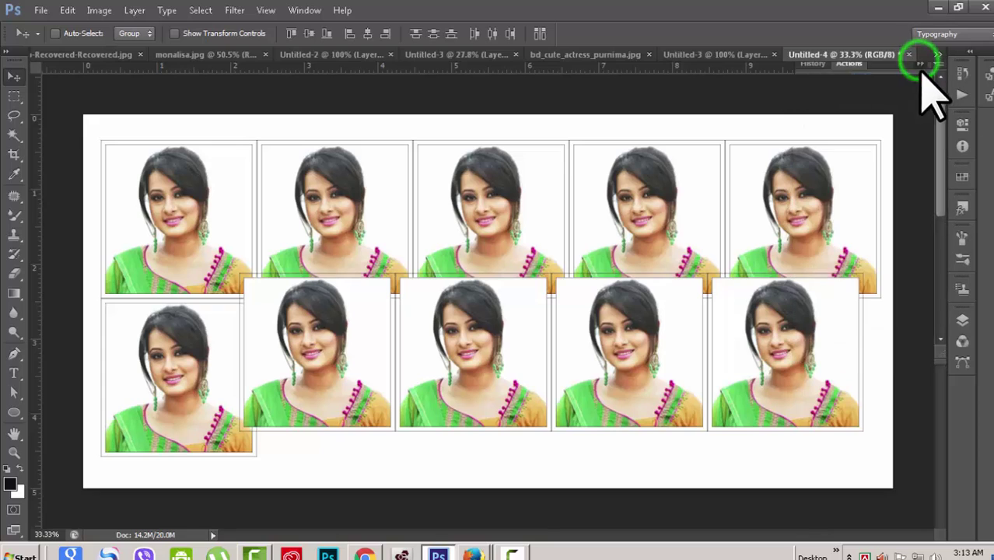
pyautogui.click(963, 320)
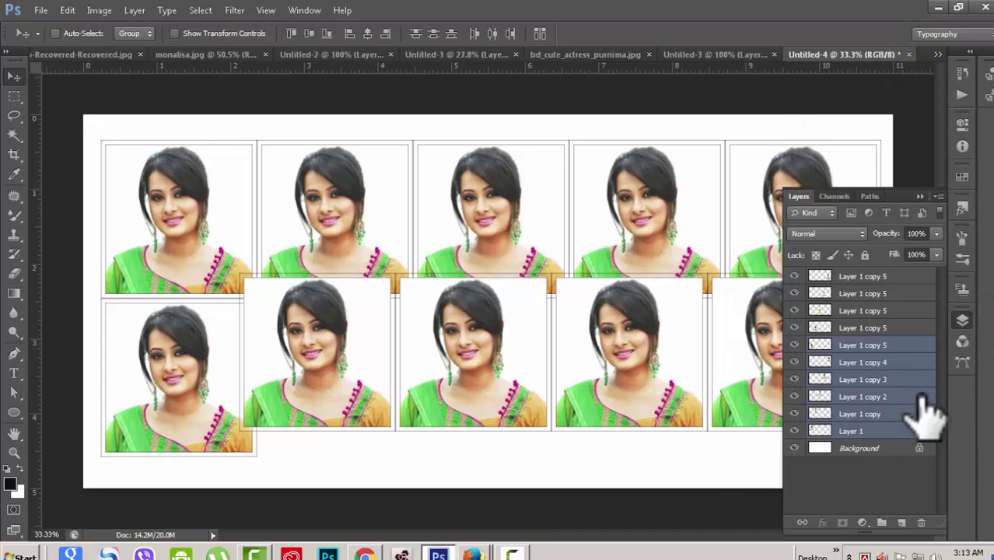
pyautogui.click(912, 276)
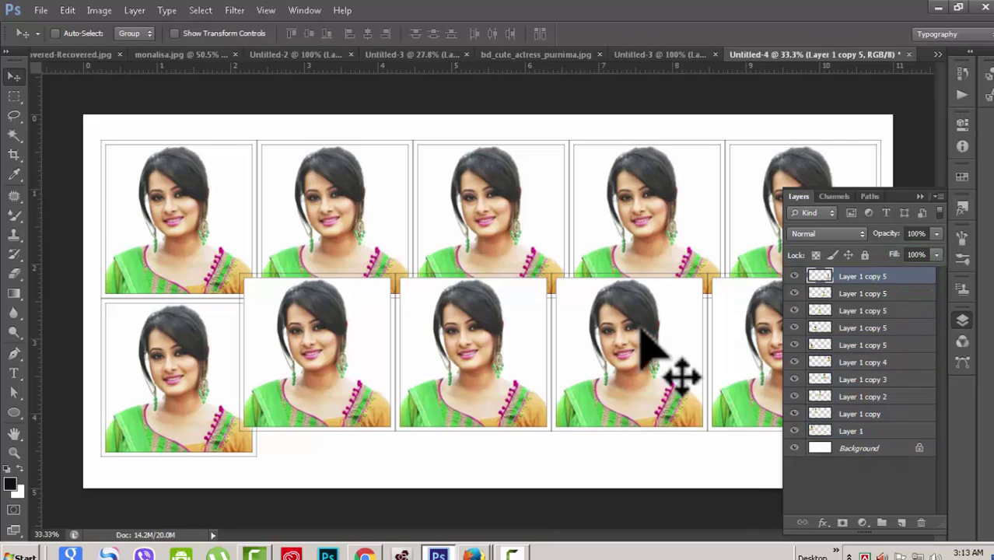
pyautogui.click(919, 196)
pyautogui.click(962, 320)
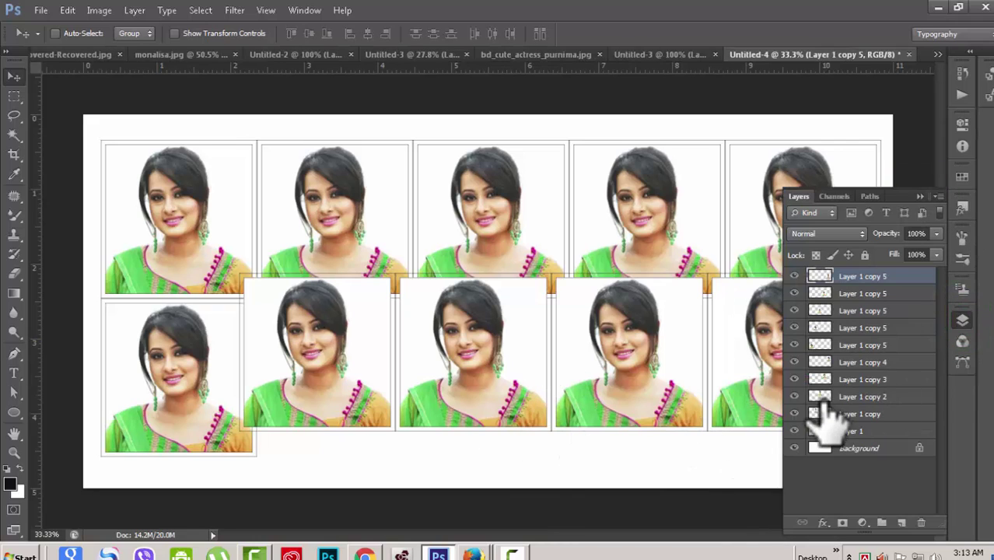
pyautogui.click(920, 198)
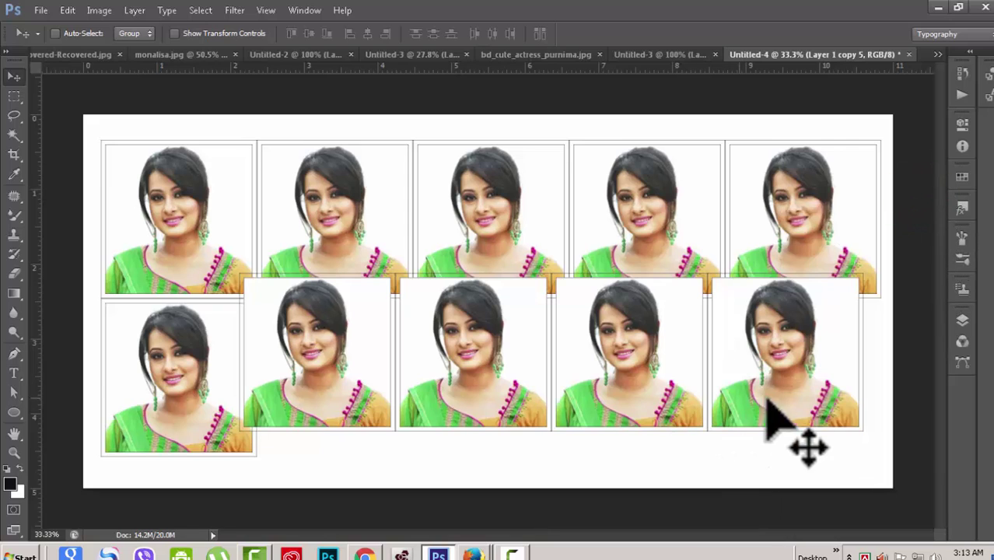
# Move the four misplaced lower-row portraits on the new sheet into place beneath the upper row.
pyautogui.moveTo(793, 382); pyautogui.dragTo(819, 417)
pyautogui.moveTo(649, 367); pyautogui.dragTo(669, 391)
pyautogui.moveTo(520, 381); pyautogui.dragTo(539, 404)
pyautogui.moveTo(343, 350); pyautogui.dragTo(343, 349)
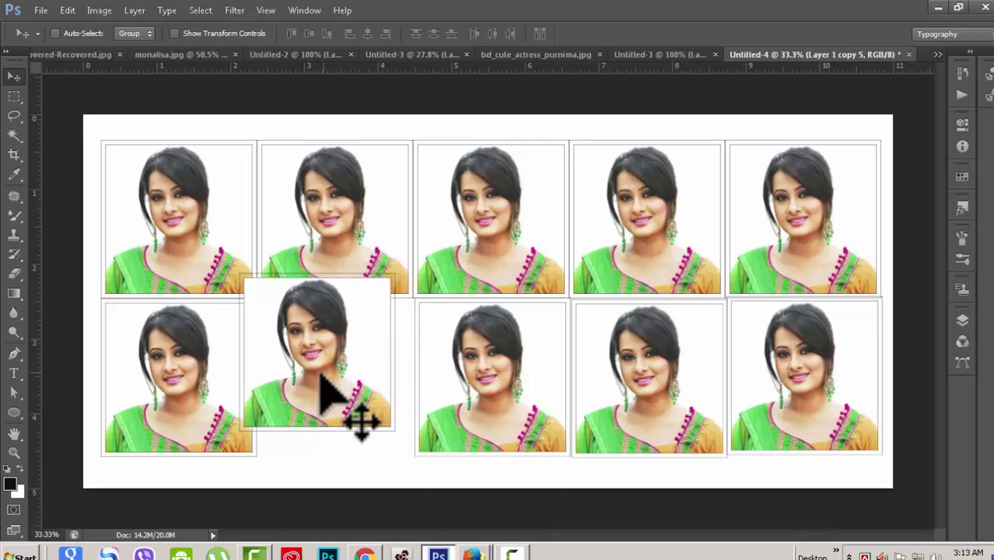
pyautogui.moveTo(315, 387); pyautogui.dragTo(333, 418)
pyautogui.scroll(-4, 556, 442)
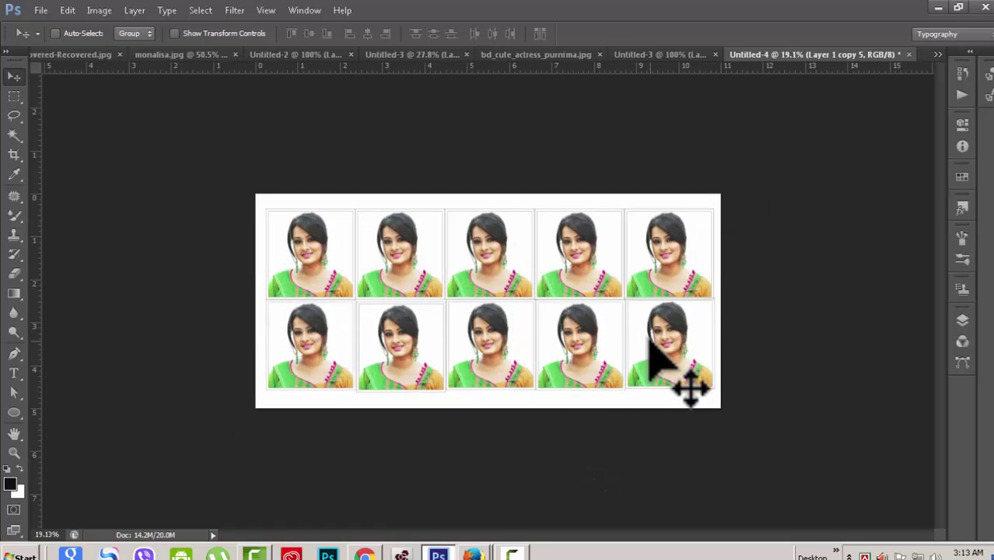
pyautogui.scroll(1, 599, 366)
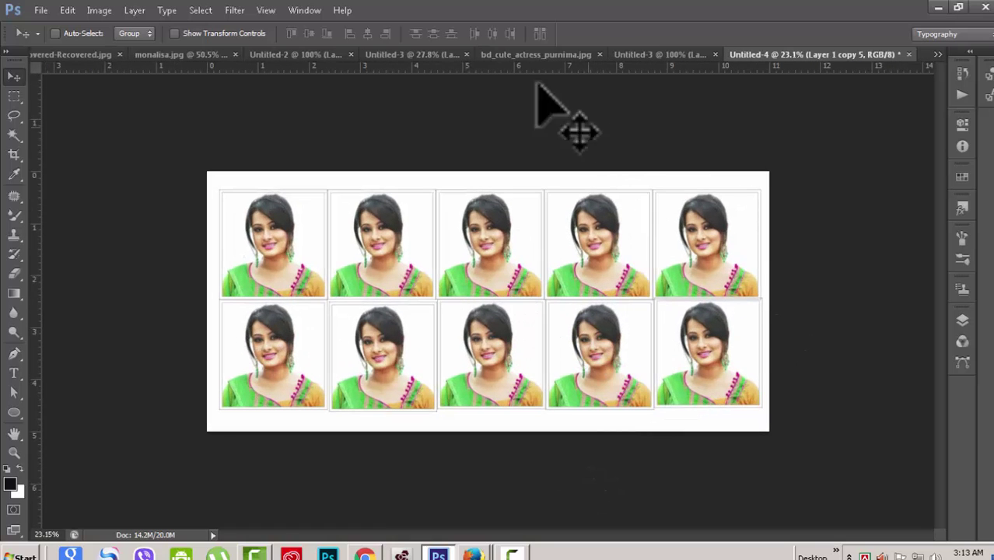
# Review the two finished portrait sheets and the cropped source photo across the open documents.
pyautogui.click(412, 56)
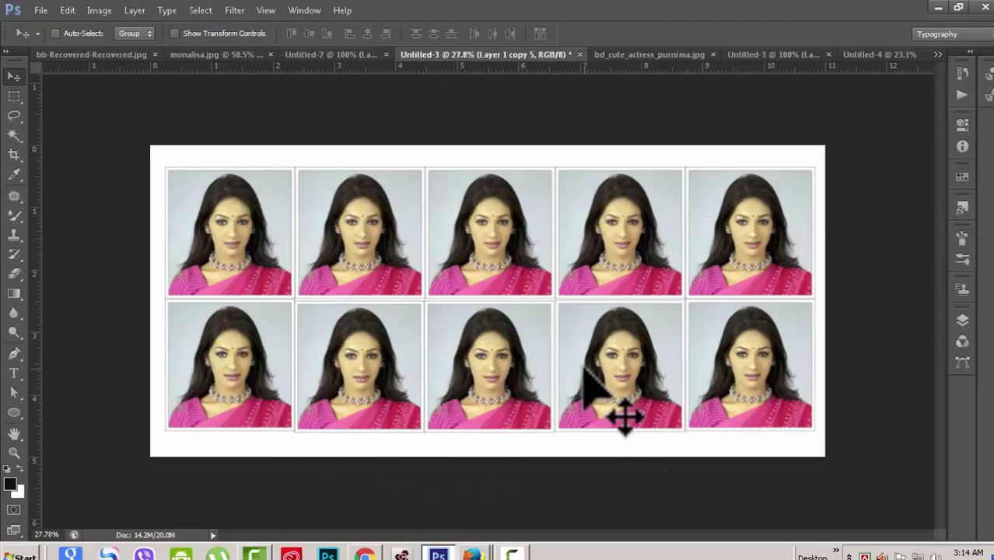
pyautogui.click(646, 55)
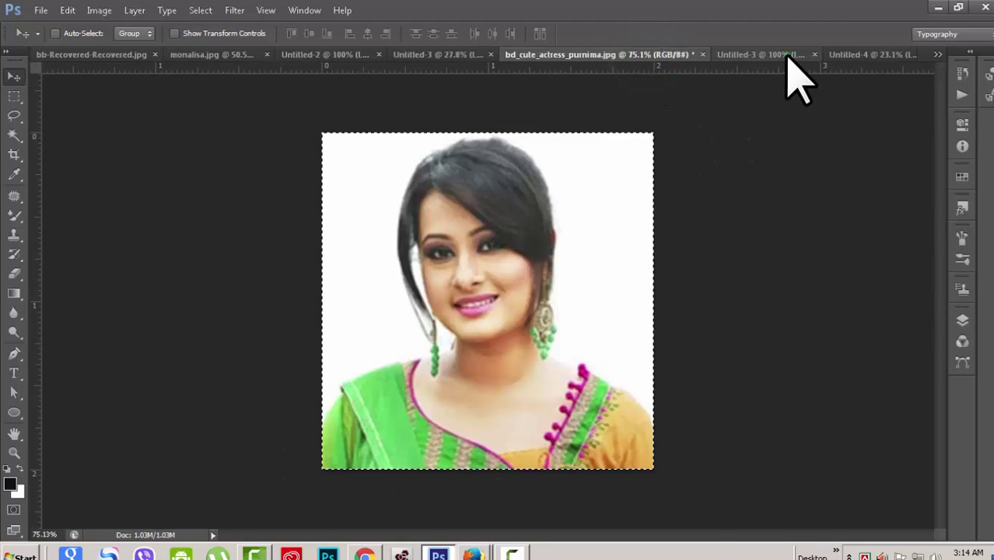
pyautogui.click(774, 55)
pyautogui.click(865, 54)
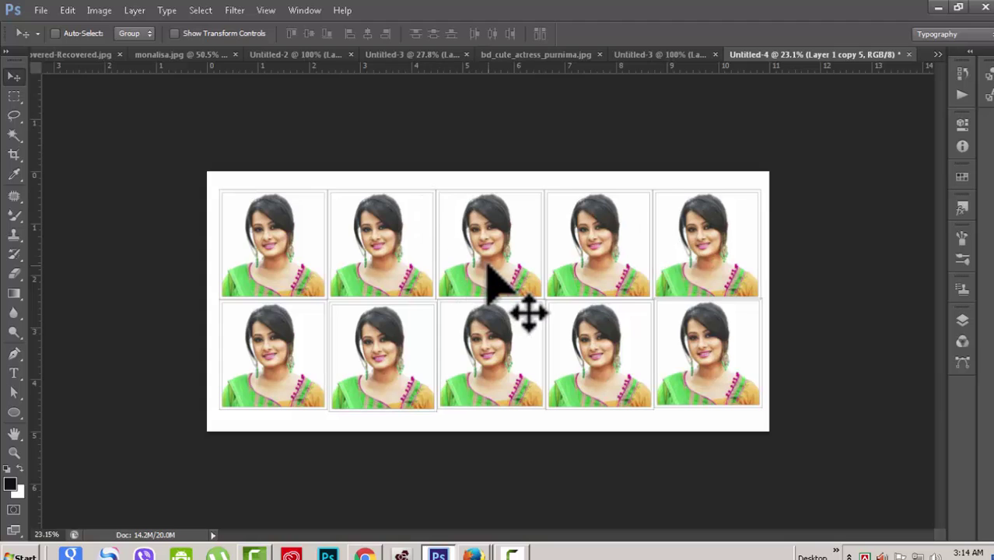
pyautogui.scroll(3, 492, 281)
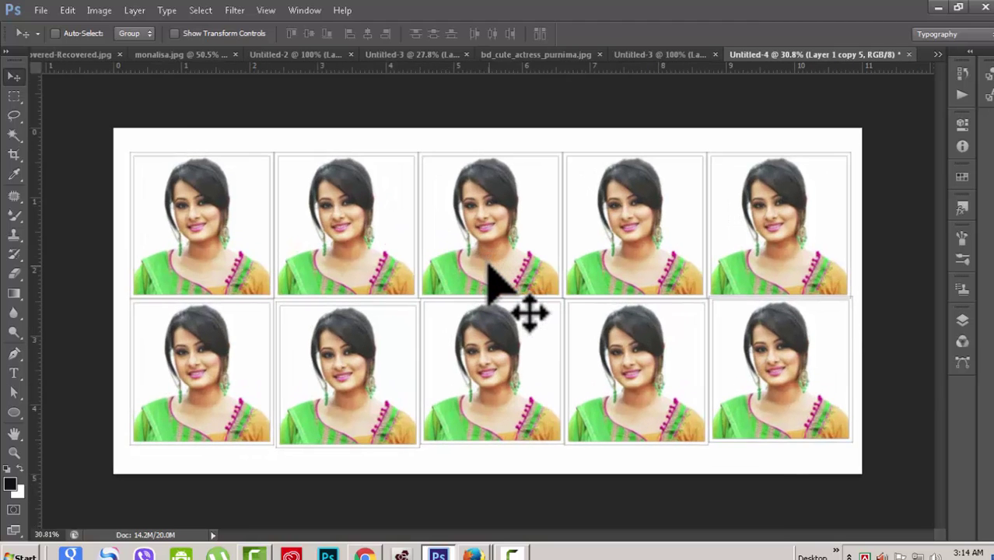
pyautogui.scroll(-1, 490, 268)
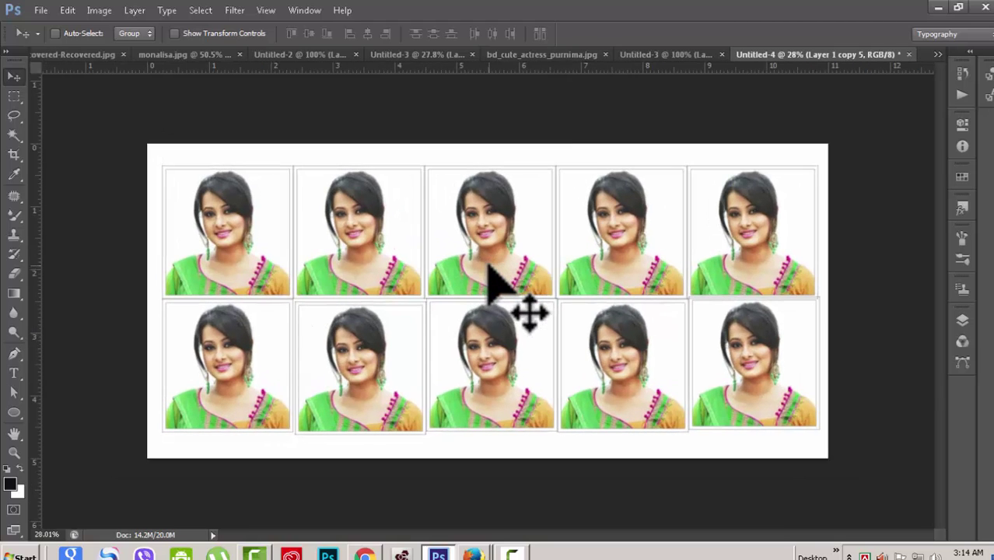